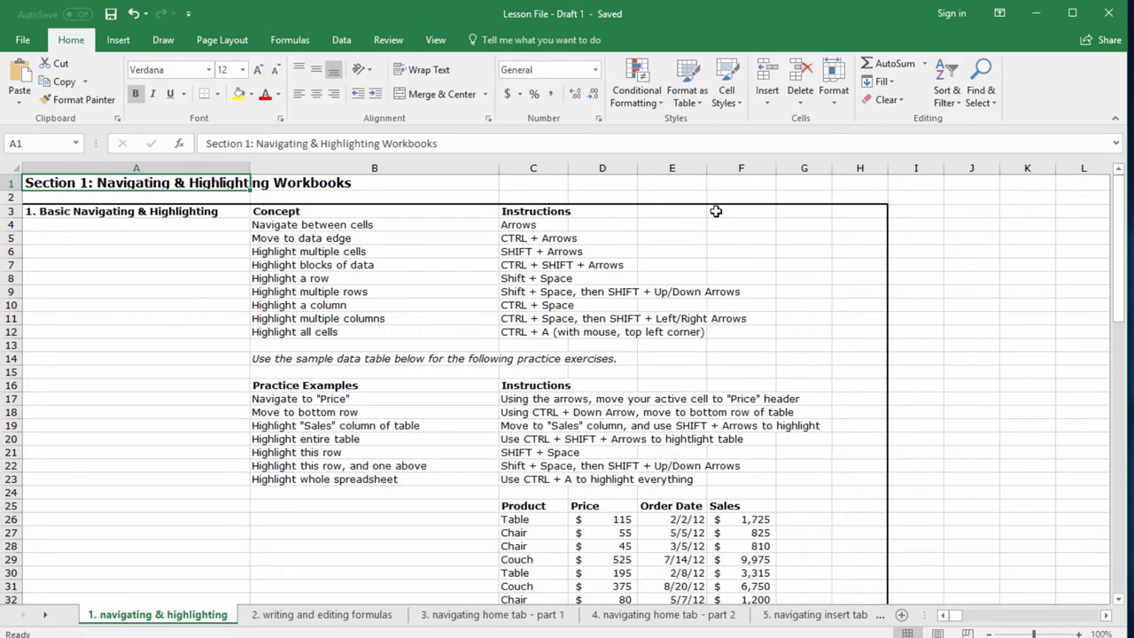
# Look through the sheet's sections from the first heading down past the practice data table, returning to the "3. Practice Exercises" heading in A63
pyautogui.press('Down')
pyautogui.press('Down')
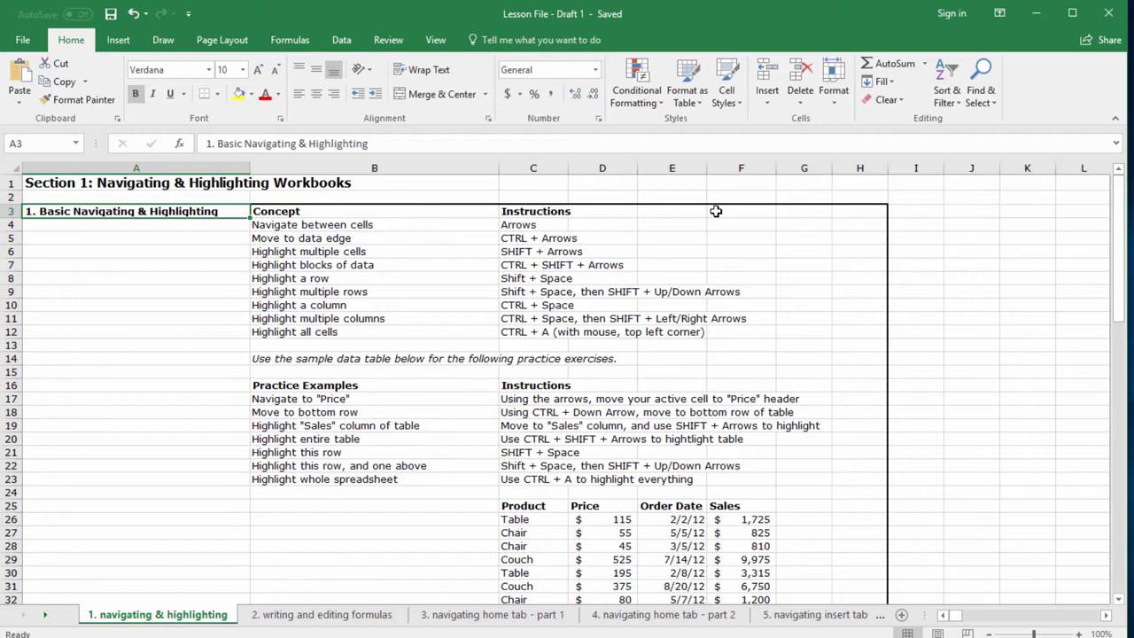
pyautogui.hotkey('ctrl', 'Down')
pyautogui.press('Down')
pyautogui.press('Down')
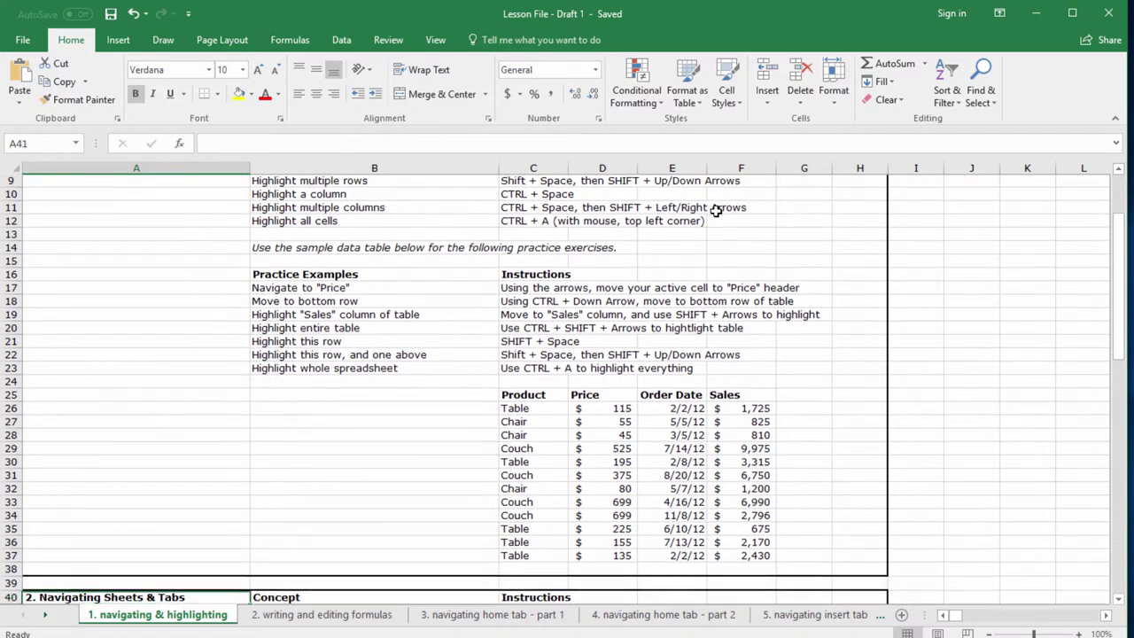
pyautogui.press('Down')
pyautogui.press('Down')
pyautogui.press('Down')
pyautogui.press('Down')
pyautogui.press('Down')
pyautogui.press('Down')
pyautogui.press('Down')
pyautogui.press('Down')
pyautogui.press('Down')
pyautogui.press('Down')
pyautogui.press('Down')
pyautogui.press('Down')
pyautogui.press('Down')
pyautogui.press('Down')
pyautogui.press('Down')
pyautogui.press('Down')
pyautogui.press('Down')
pyautogui.press('Down')
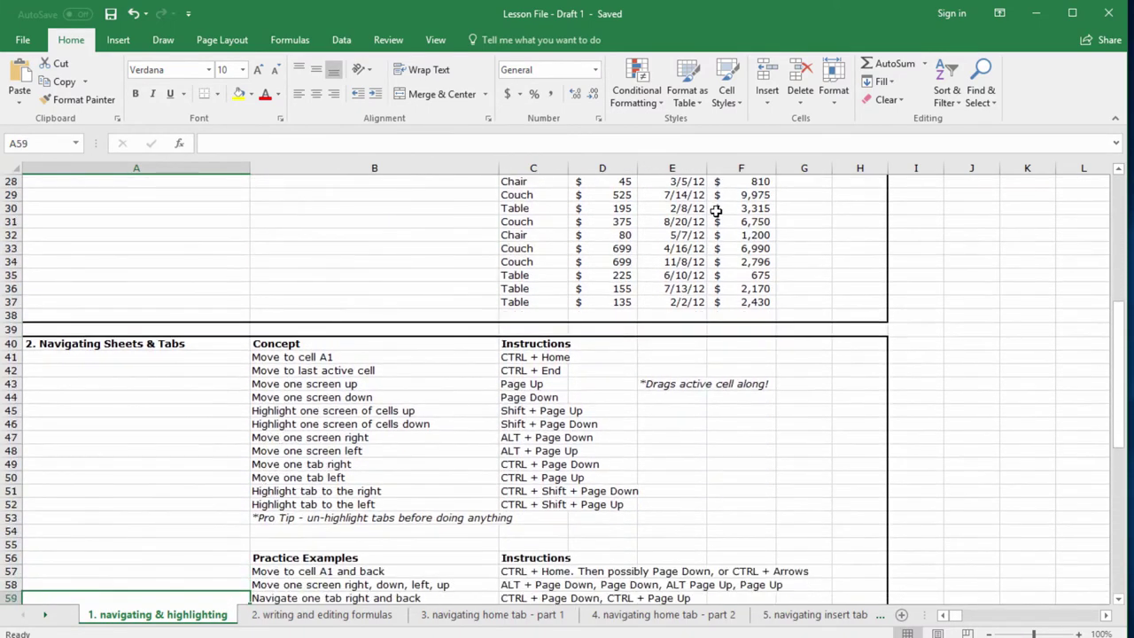
pyautogui.press('Down')
pyautogui.press('Down')
pyautogui.press('Down')
pyautogui.press('Down')
pyautogui.press('Down')
pyautogui.press('Down')
pyautogui.press('Down')
pyautogui.press('Down')
pyautogui.press('Down')
pyautogui.press('Down')
pyautogui.press('Down')
pyautogui.press('Down')
pyautogui.press('Down')
pyautogui.press('Down')
pyautogui.press('Down')
pyautogui.press('Down')
pyautogui.press('Down')
pyautogui.press('Down')
pyautogui.press('Down')
pyautogui.press('Down')
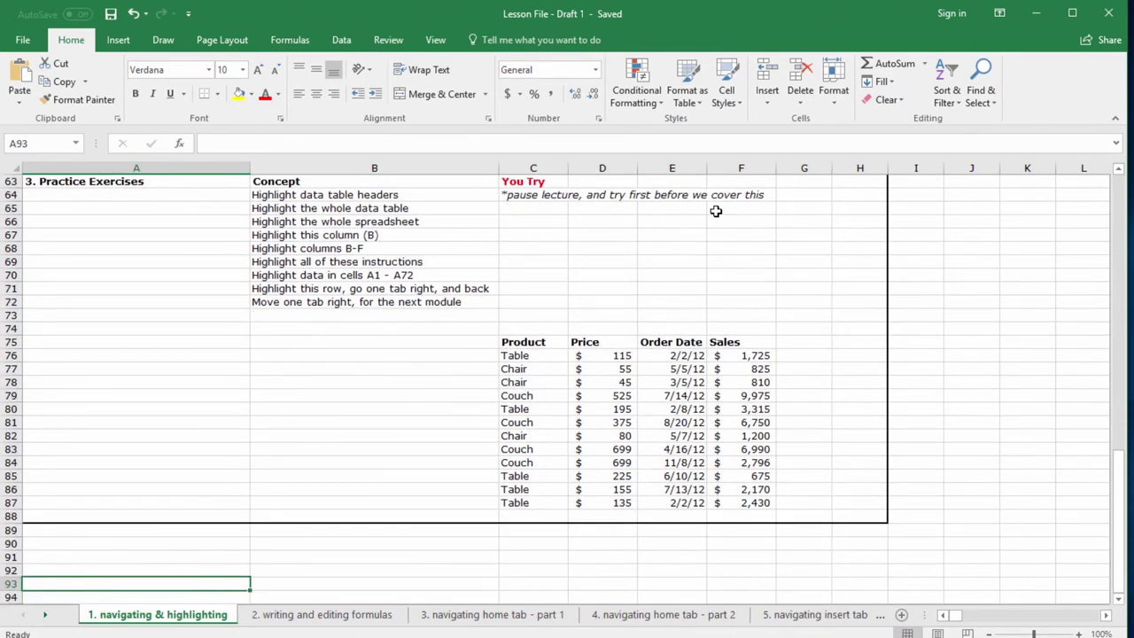
pyautogui.hotkey('ctrl', 'Up')
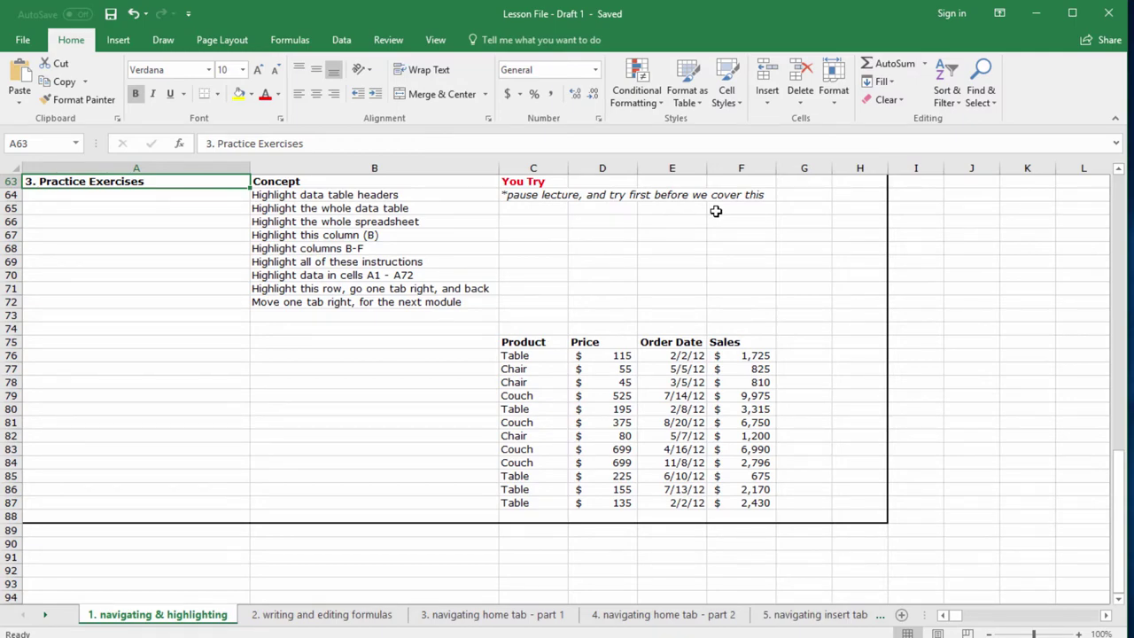
# Return to the start of the sheet and move through A3 and B3 to the "Instructions" header in C3
pyautogui.hotkey('ctrl', 'Home')
pyautogui.press('Down')
pyautogui.press('Down')
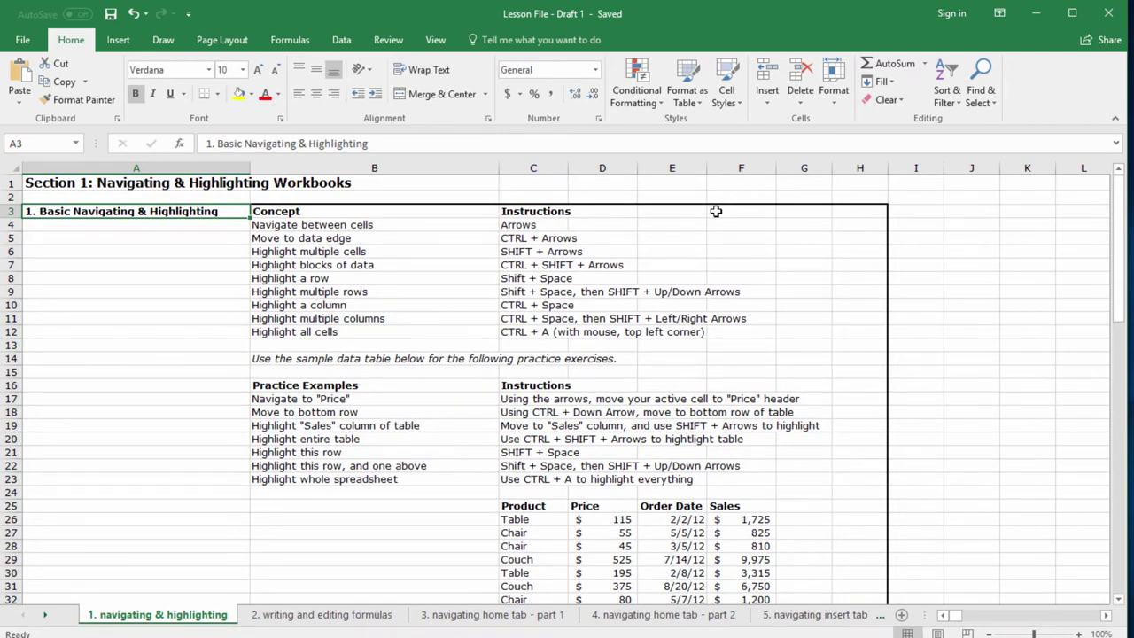
pyautogui.press('Right')
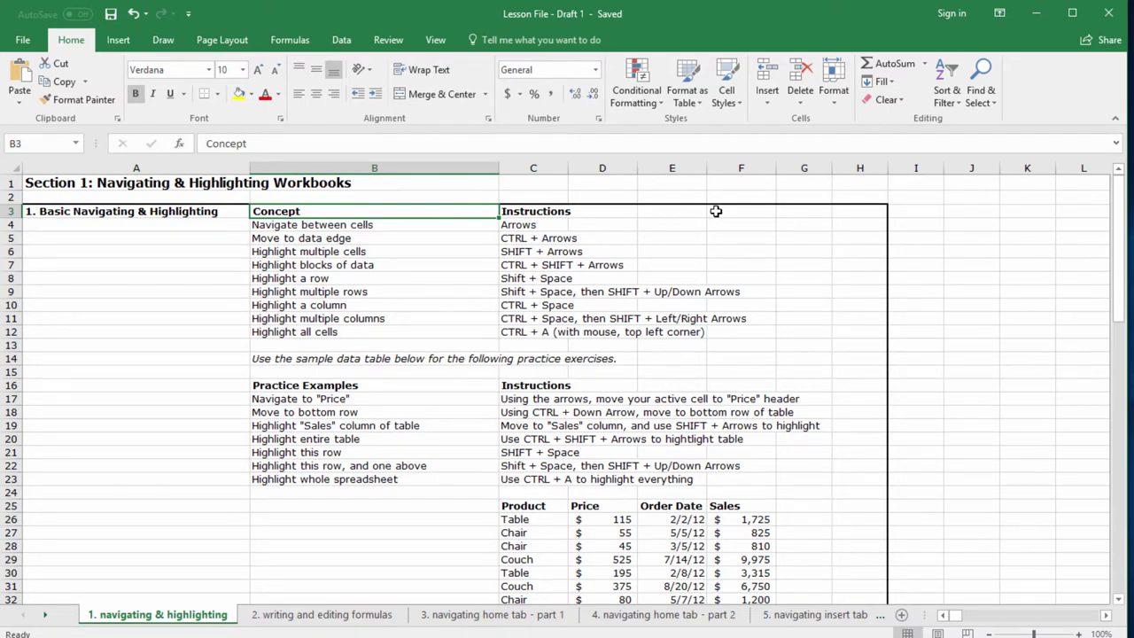
pyautogui.press('Right')
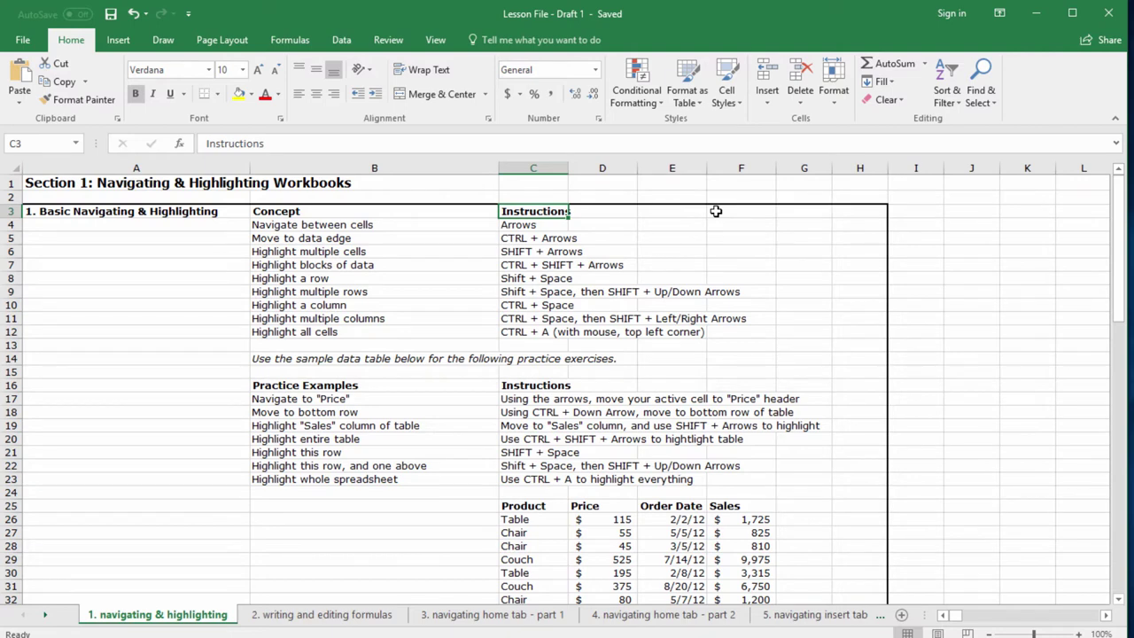
# Move the active cell one cell at a time from C3 through B4, E4 and E6 to F4
pyautogui.press('Left')
pyautogui.press('Down')
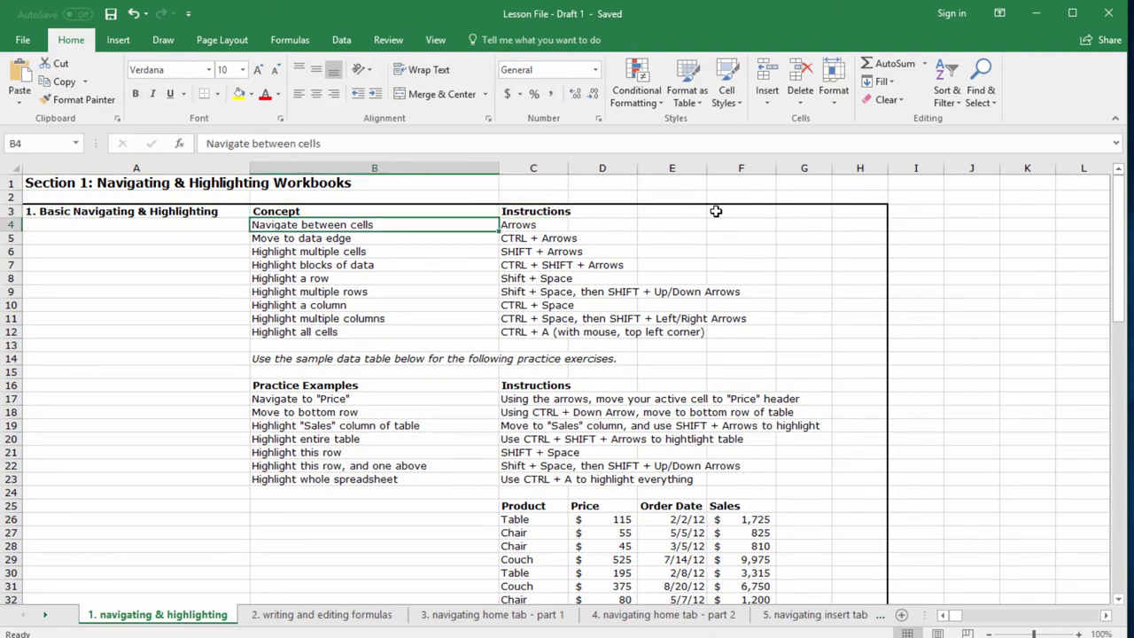
pyautogui.press('Right')
pyautogui.press('Right')
pyautogui.press('Right')
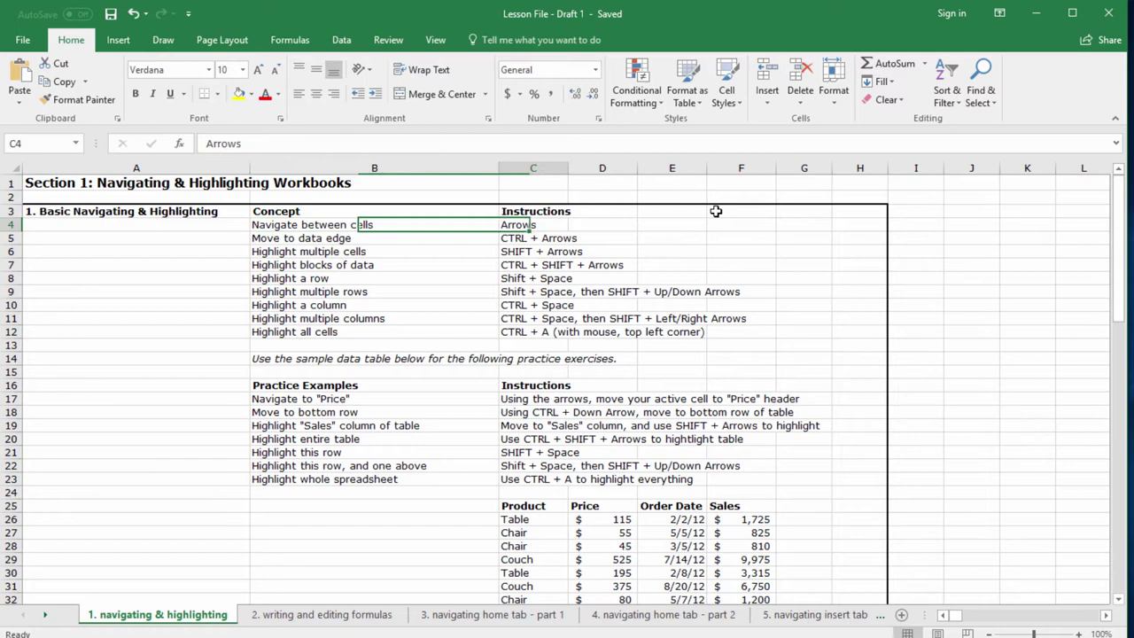
pyautogui.press('Down')
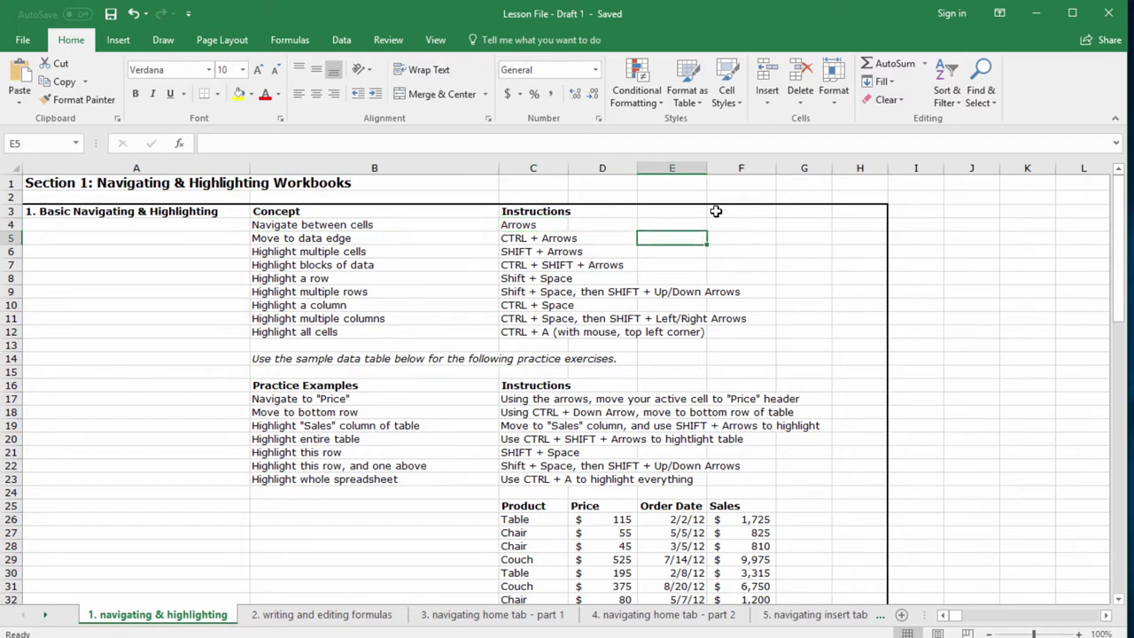
pyautogui.press('Down')
pyautogui.press('Right')
pyautogui.press('Up')
pyautogui.press('Up')
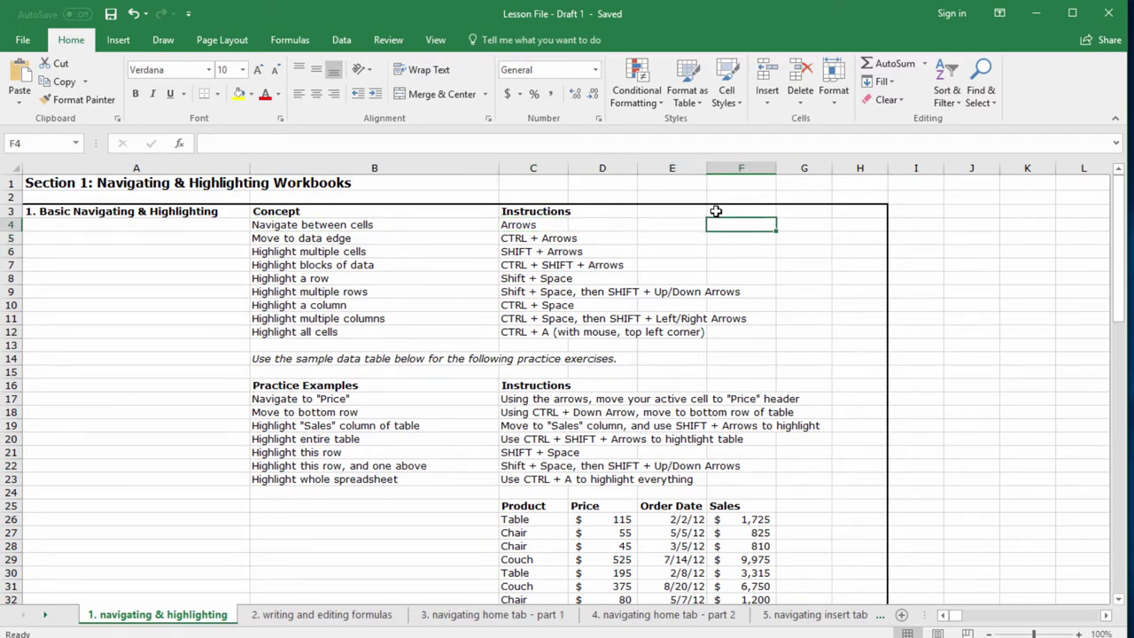
# Move the active cell one cell at a time down to F8, back to row 6 and sideways along it, ending at F6
pyautogui.press('Down')
pyautogui.press('Down')
pyautogui.press('Down')
pyautogui.press('Down')
pyautogui.press('Up')
pyautogui.press('Up')
pyautogui.press('Right')
pyautogui.press('Right')
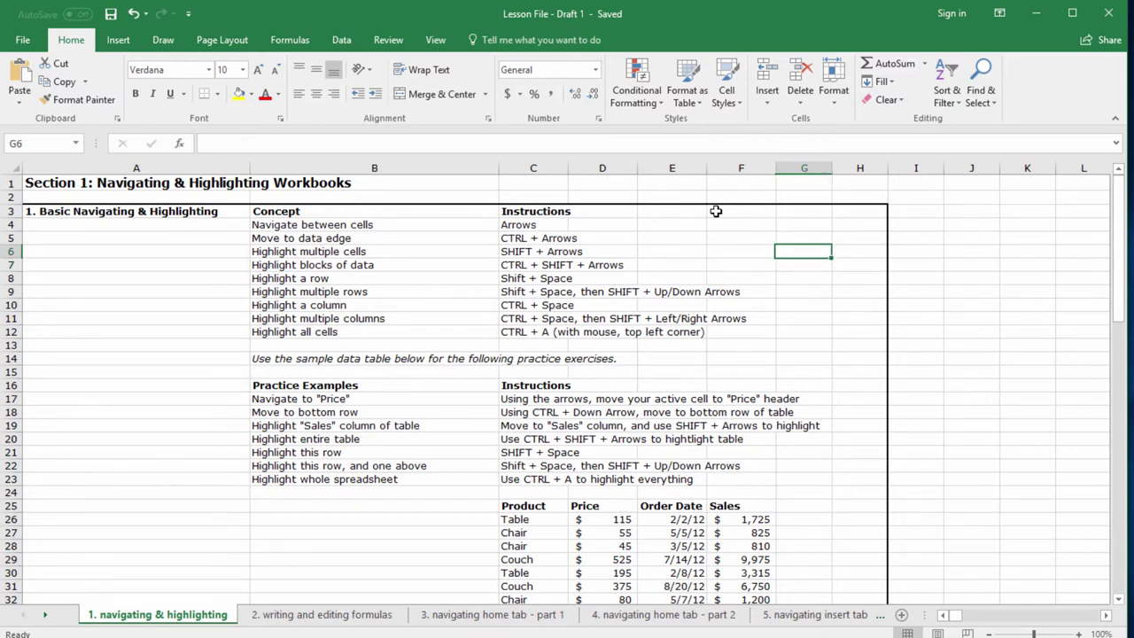
pyautogui.press('Left')
pyautogui.press('Left')
pyautogui.press('Left')
pyautogui.press('Right')
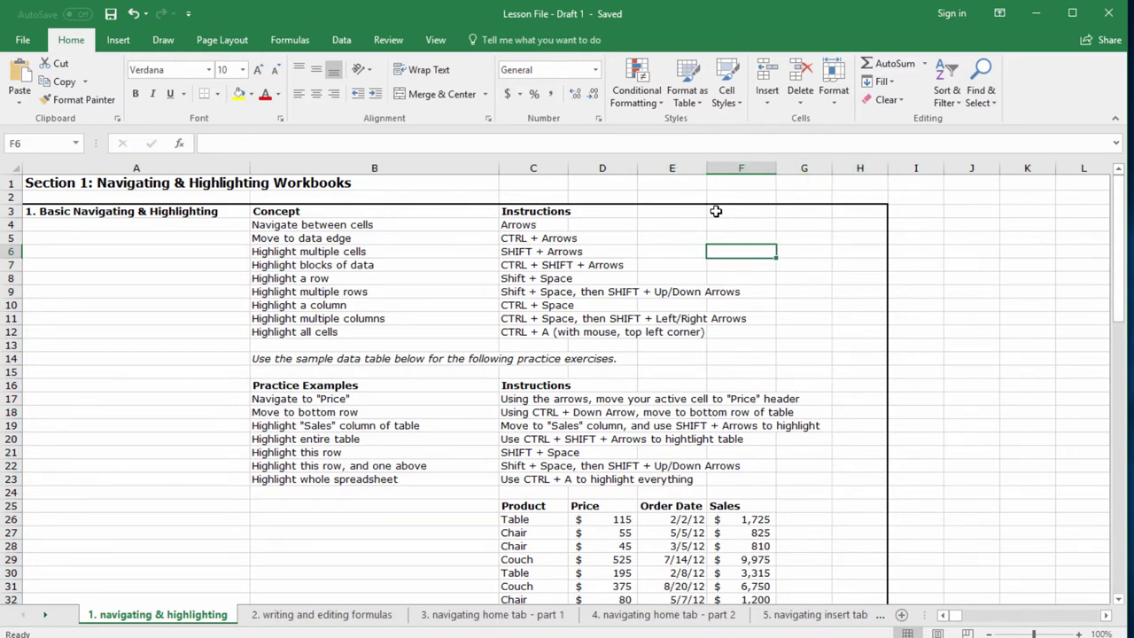
# Bring the active cell through F7 and C7 back up to the "Instructions" header in C3
pyautogui.press('Down')
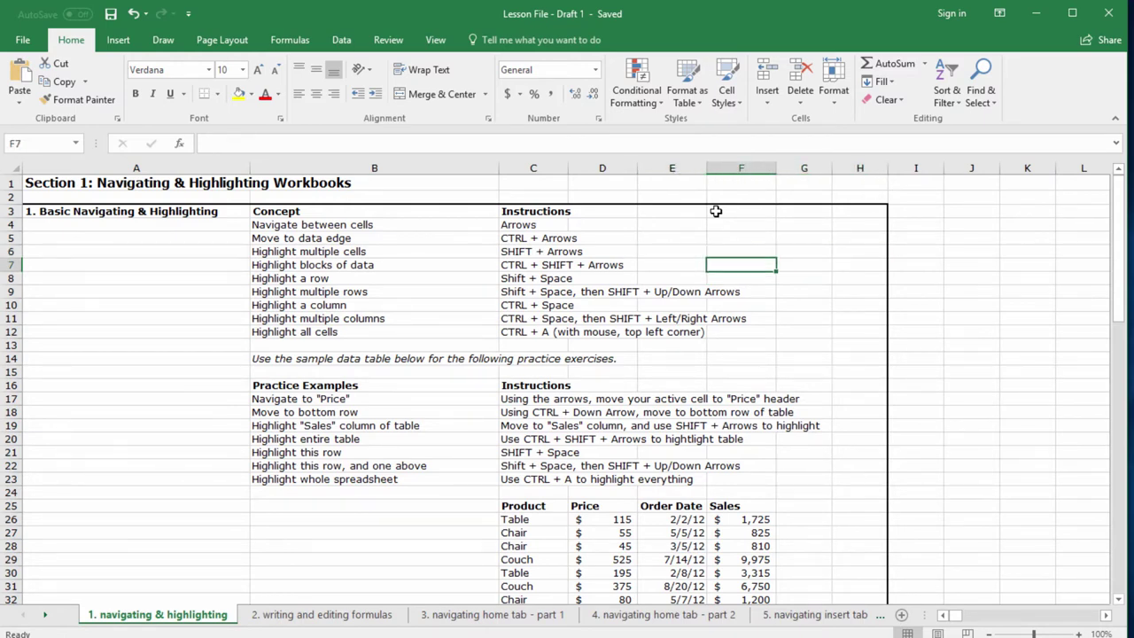
pyautogui.press('Left')
pyautogui.press('Left')
pyautogui.press('Left')
pyautogui.press('Up')
pyautogui.press('Up')
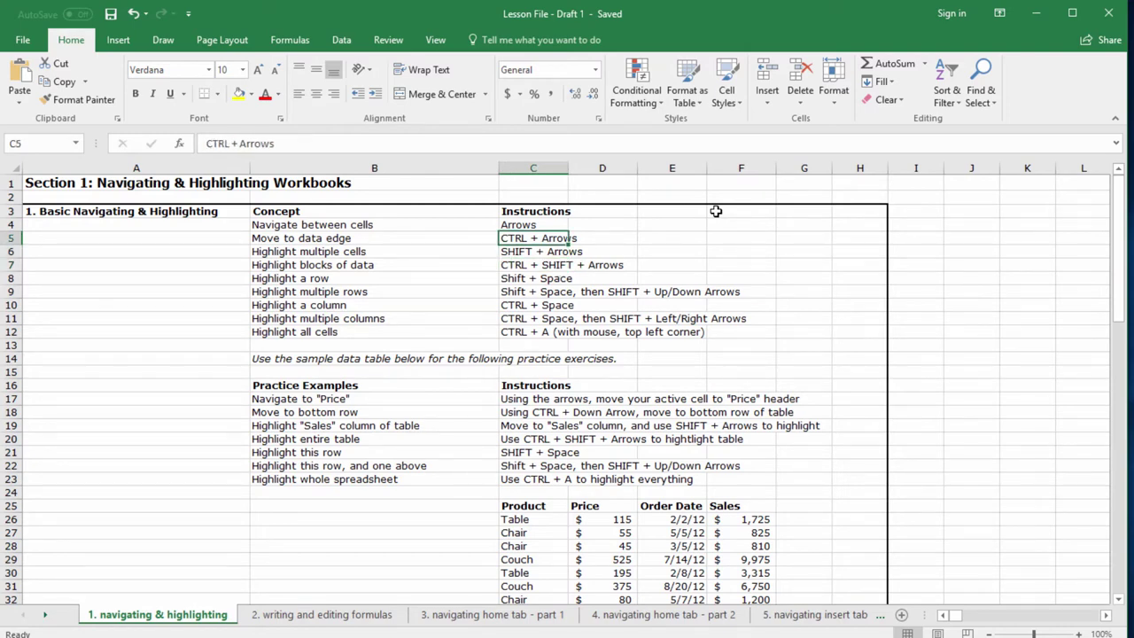
pyautogui.press('Up')
pyautogui.press('Up')
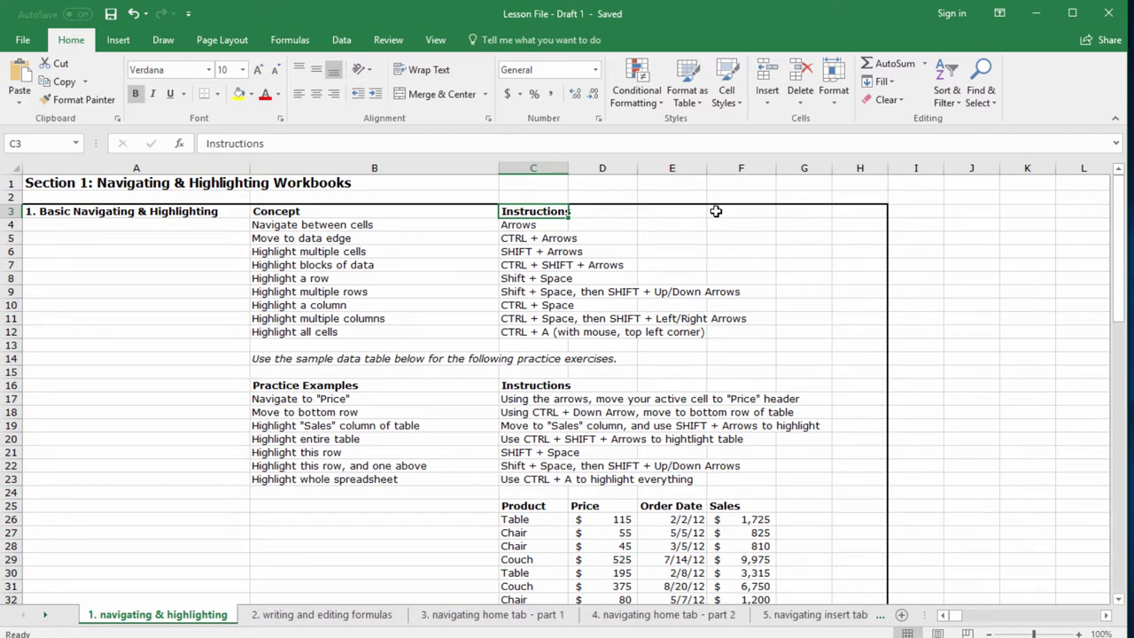
# Jump along the data edges of column C down to C16, and of column A between A3 and A40, ending at A3
pyautogui.hotkey('ctrl', 'Down')
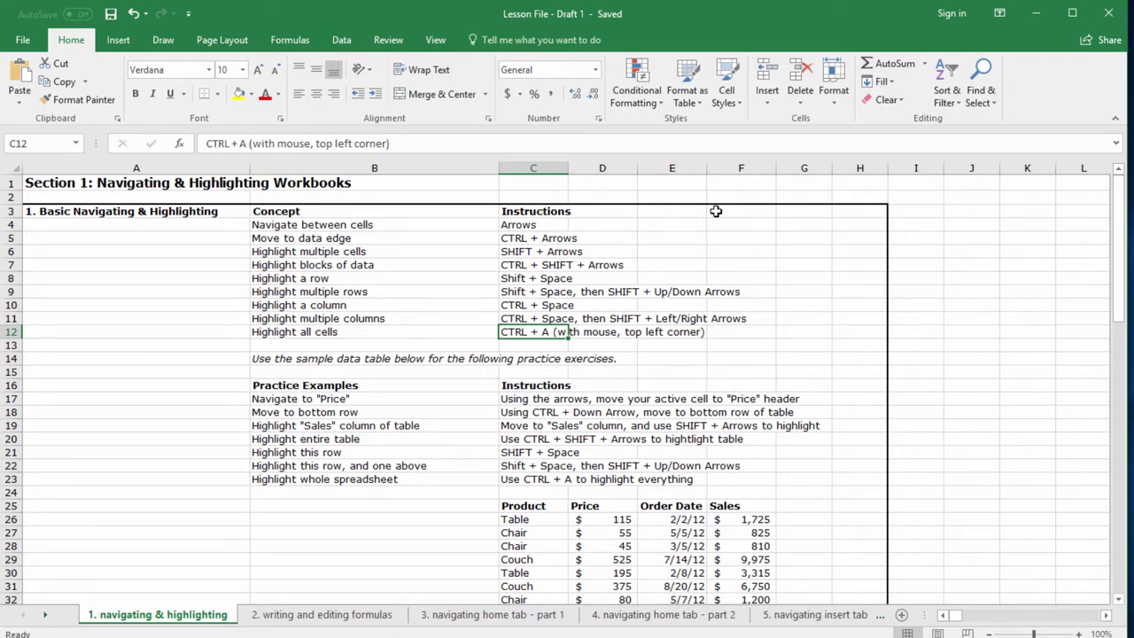
pyautogui.hotkey('ctrl', 'Down')
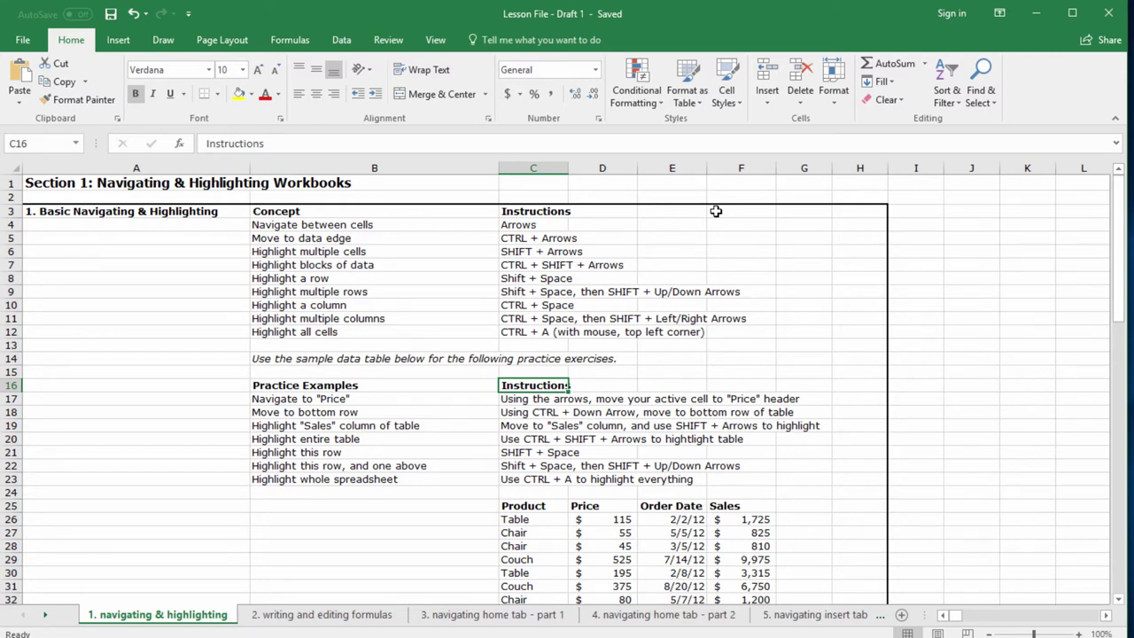
pyautogui.press('Left')
pyautogui.press('Left')
pyautogui.hotkey('ctrl', 'Up')
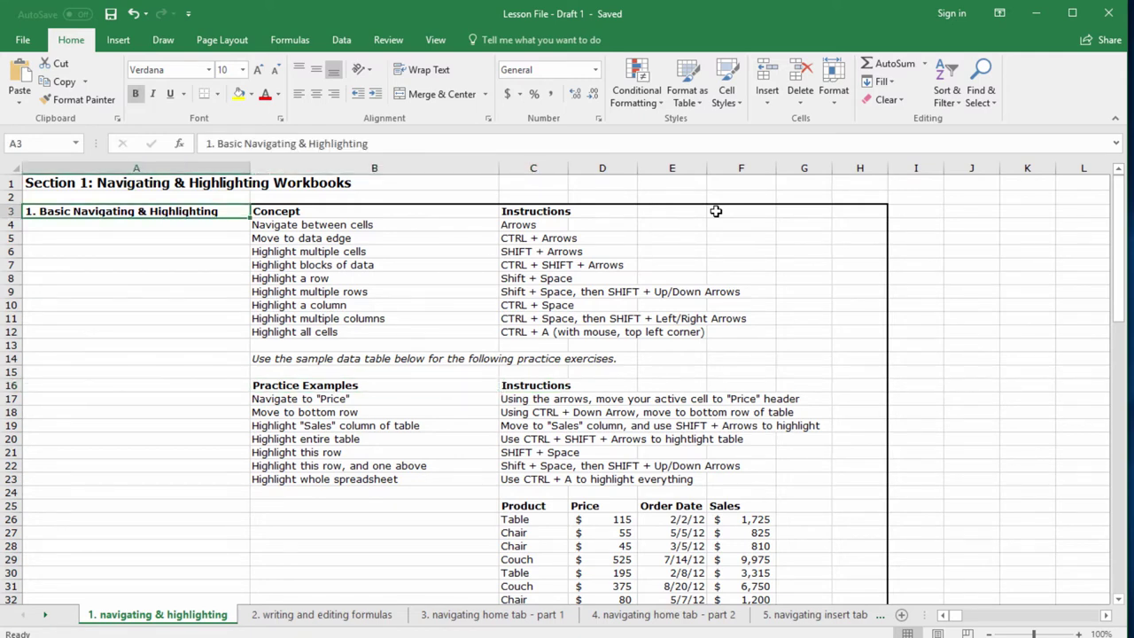
pyautogui.hotkey('ctrl', 'Down')
pyautogui.hotkey('ctrl', 'Up')
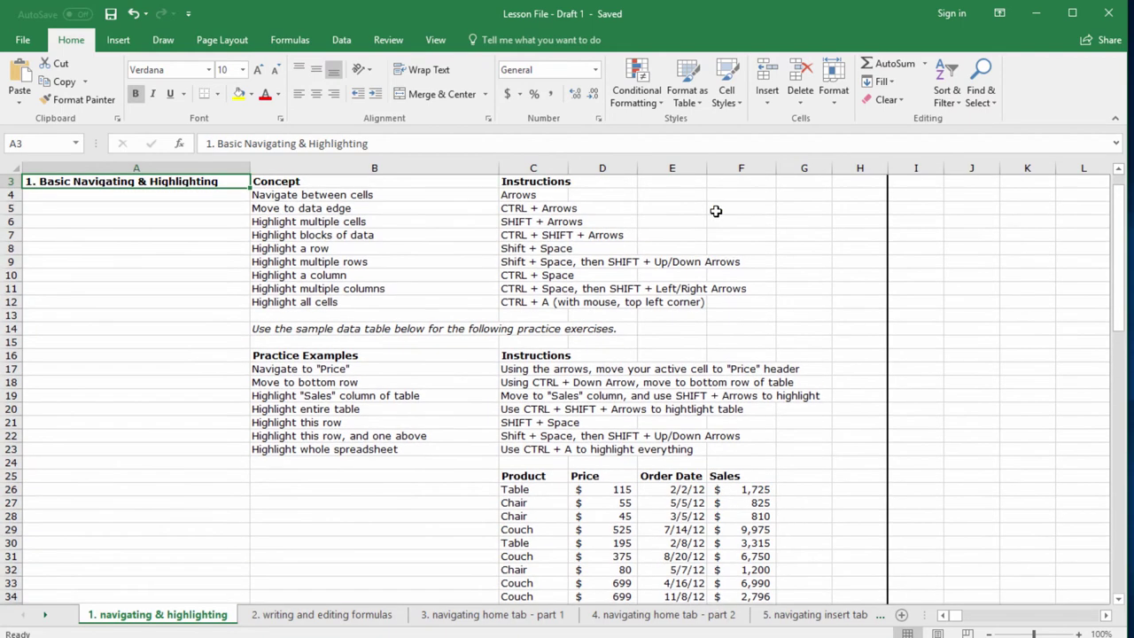
# Jump to the data edge of row 3 at C3, down column C to C16, and back up to C3
pyautogui.hotkey('ctrl', 'Right')
pyautogui.hotkey('ctrl', 'Down')
pyautogui.hotkey('ctrl', 'Down')
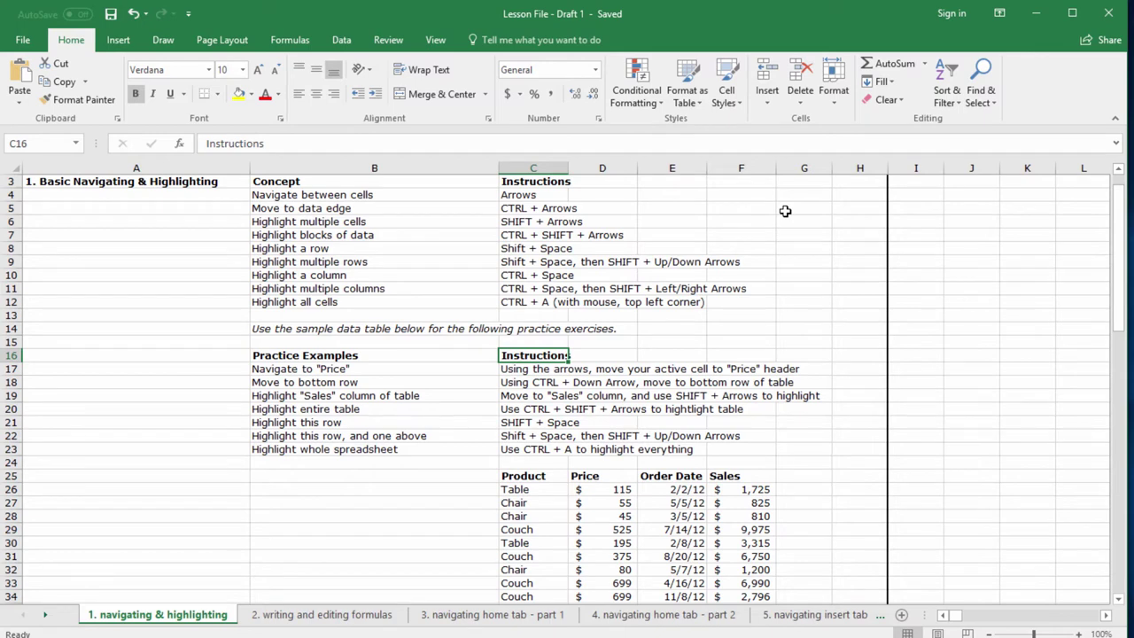
pyautogui.hotkey('ctrl', 'Up')
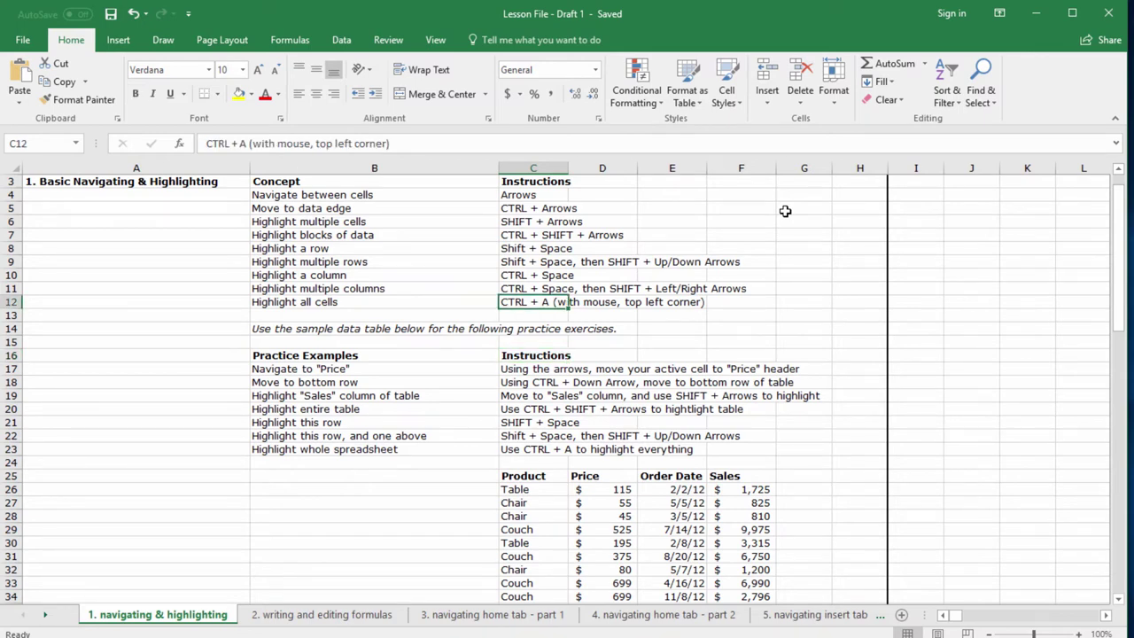
pyautogui.hotkey('ctrl', 'Up')
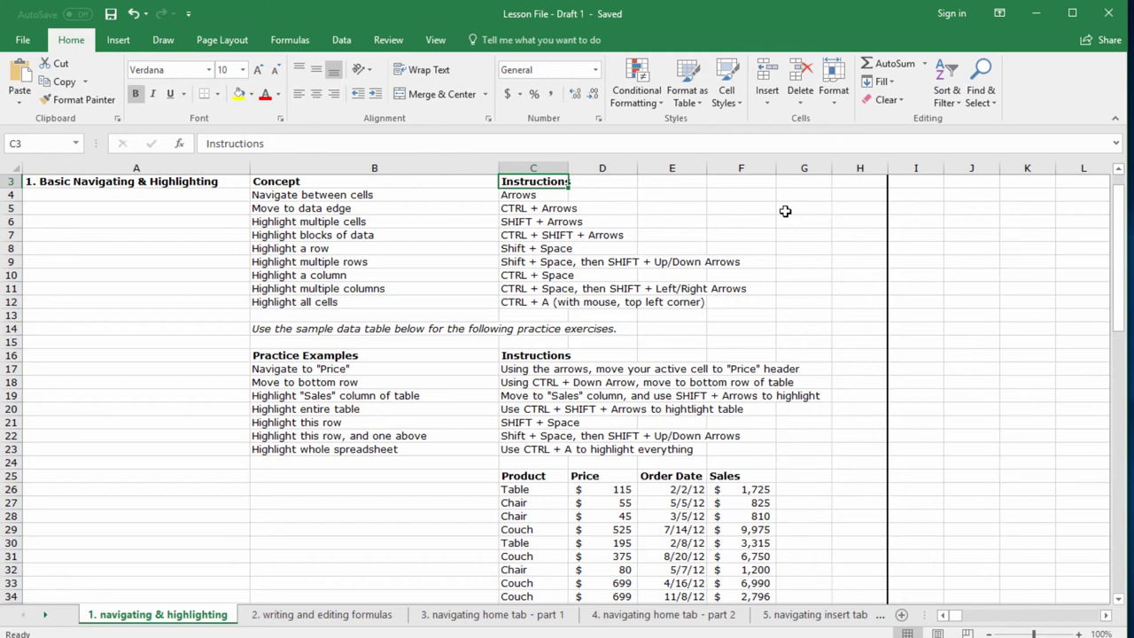
# Step the active cell down the Instructions list to C6 and back up to C3, one cell at a time
pyautogui.press('Down')
pyautogui.press('Down')
pyautogui.press('Down')
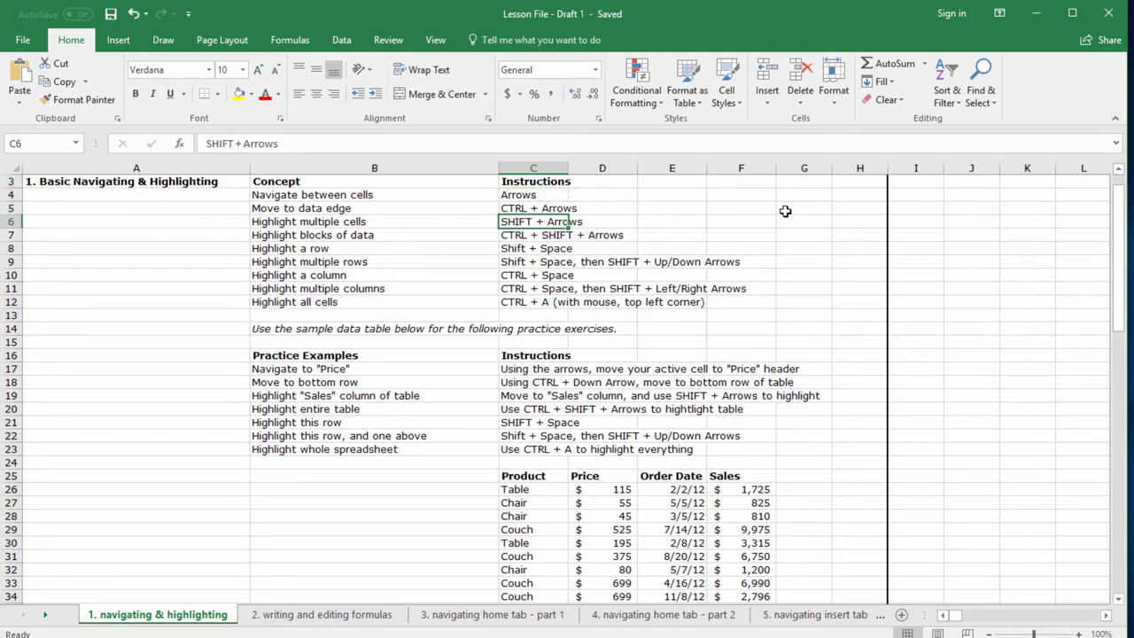
pyautogui.press('Up')
pyautogui.press('Up')
pyautogui.press('Up')
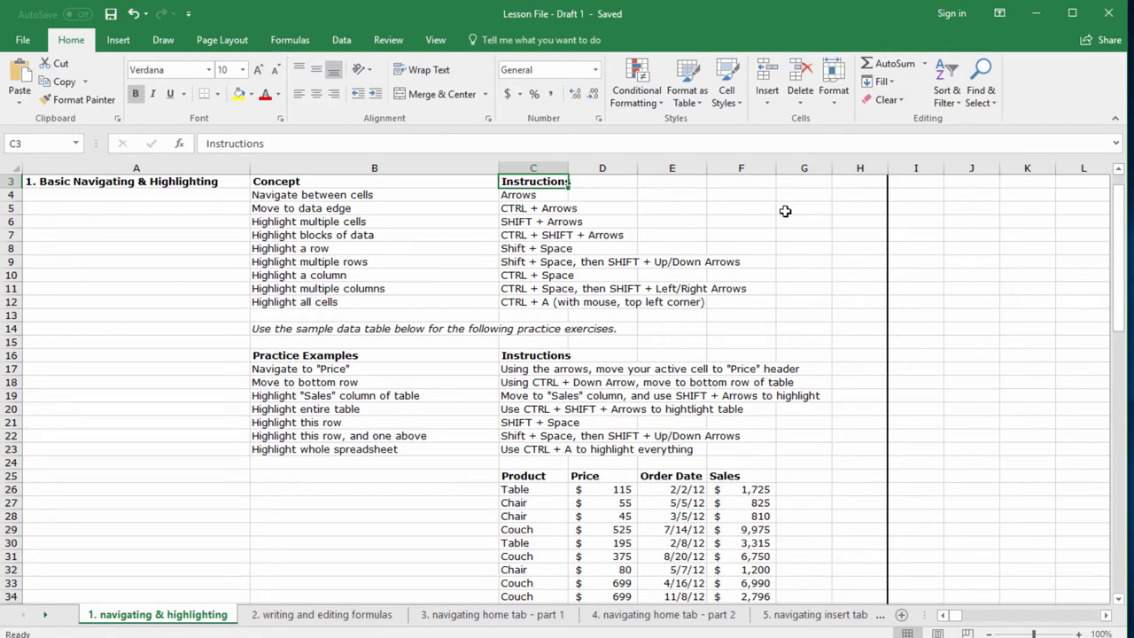
pyautogui.press('Down')
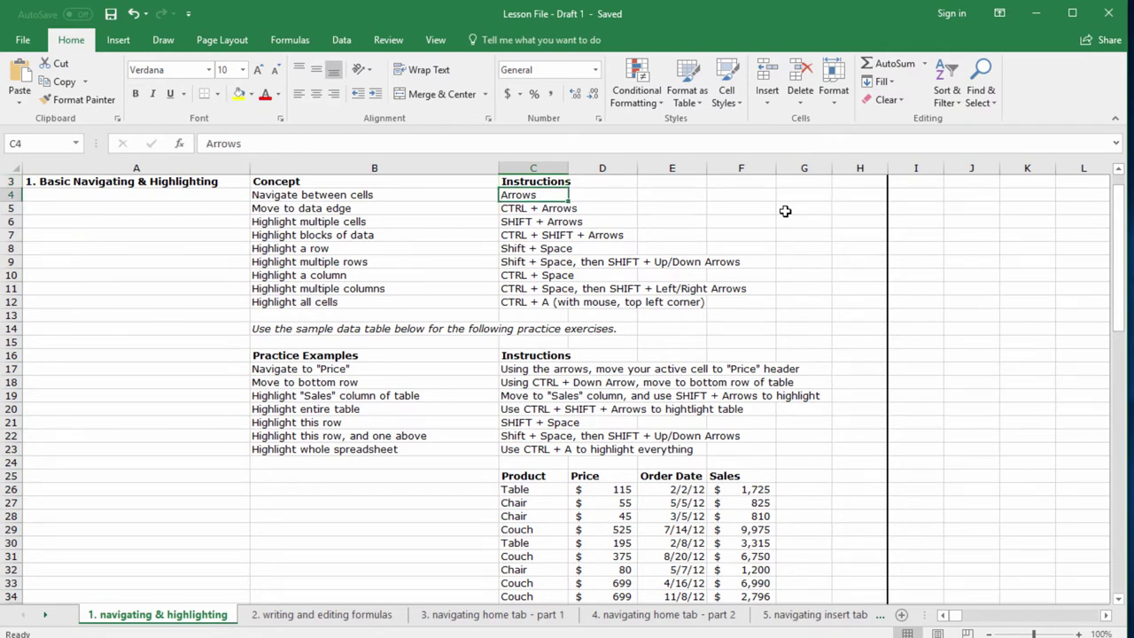
pyautogui.press('Up')
# Highlight the instruction cells C3:C10 by extending the selection one cell at a time
pyautogui.hotkey('shift', 'Down')
pyautogui.hotkey('shift', 'Down')
pyautogui.hotkey('shift', 'Down')
pyautogui.hotkey('shift', 'Down')
pyautogui.hotkey('shift', 'Down')
pyautogui.hotkey('shift', 'Down')
pyautogui.hotkey('shift', 'Down')
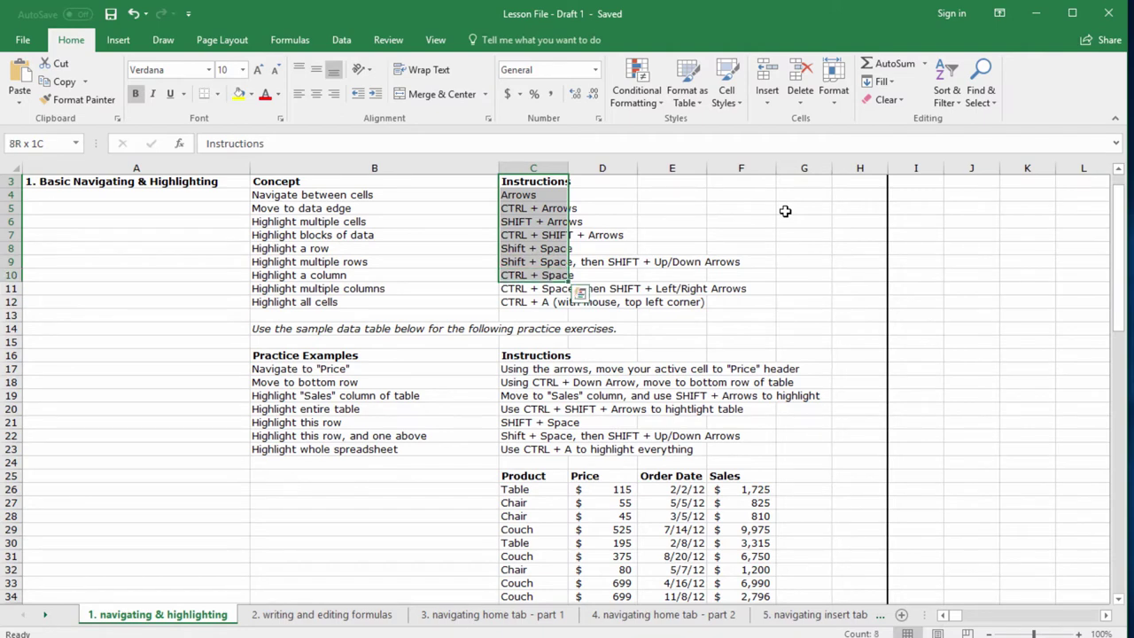
# Widen the highlighted range to C3:G10 and narrow it back to C3:D10
pyautogui.hotkey('shift', 'Right')
pyautogui.hotkey('shift', 'Right')
pyautogui.hotkey('shift', 'Right')
pyautogui.hotkey('shift', 'Right')
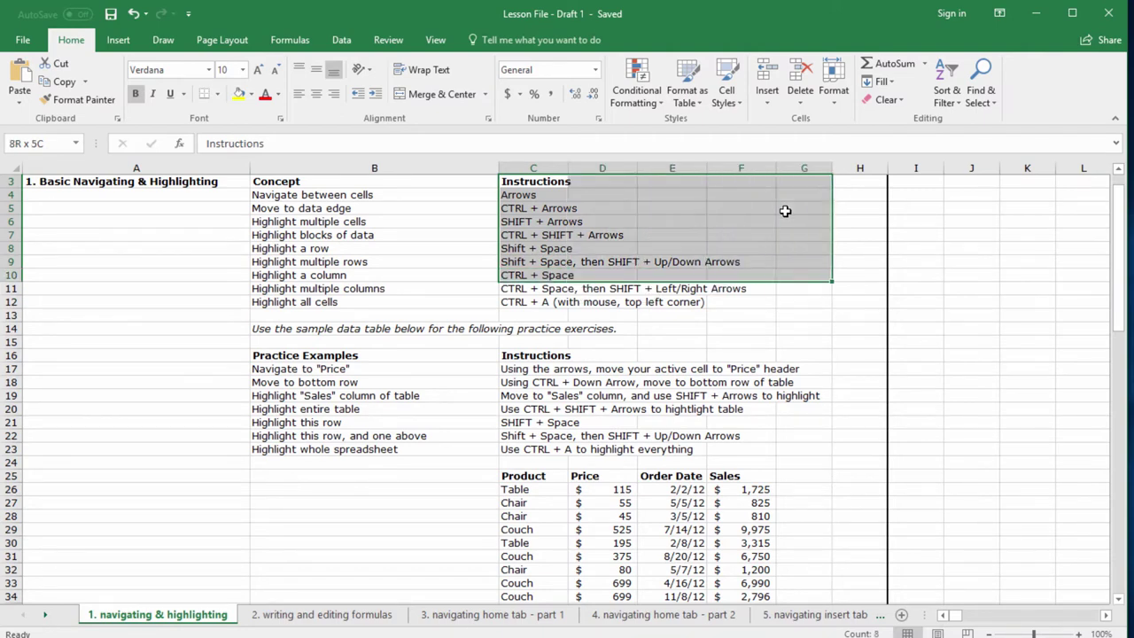
pyautogui.hotkey('shift', 'Left')
pyautogui.hotkey('shift', 'Left')
pyautogui.hotkey('shift', 'Left')
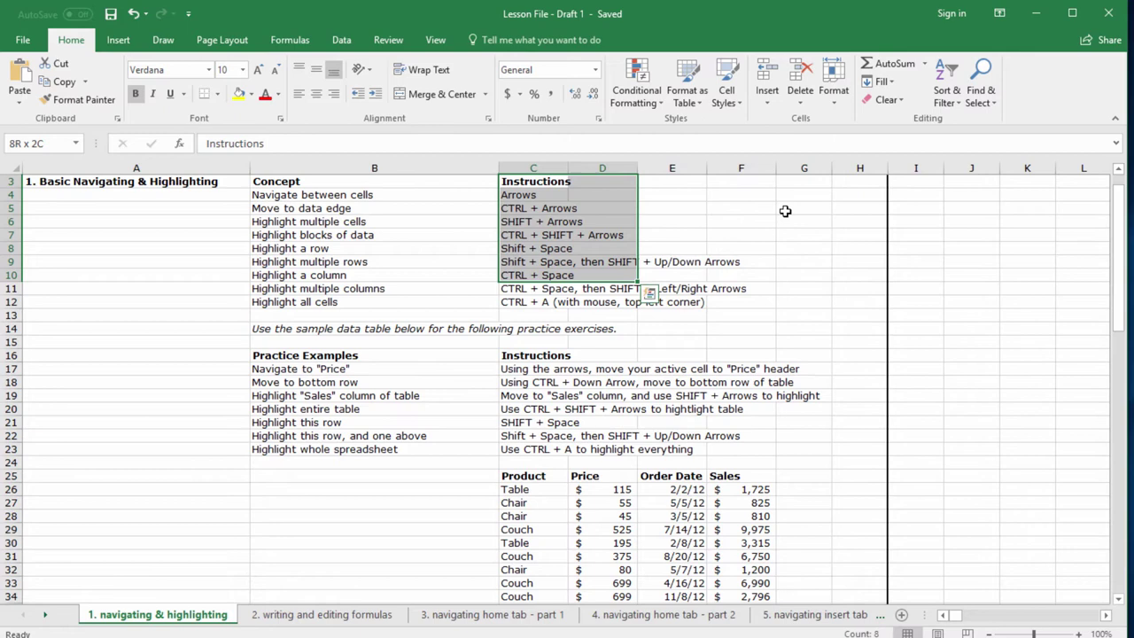
# Starting from C3, highlight the data block down to C12 and extend it across to column A, covering A3:C12
pyautogui.press('Up')
pyautogui.press('Down')
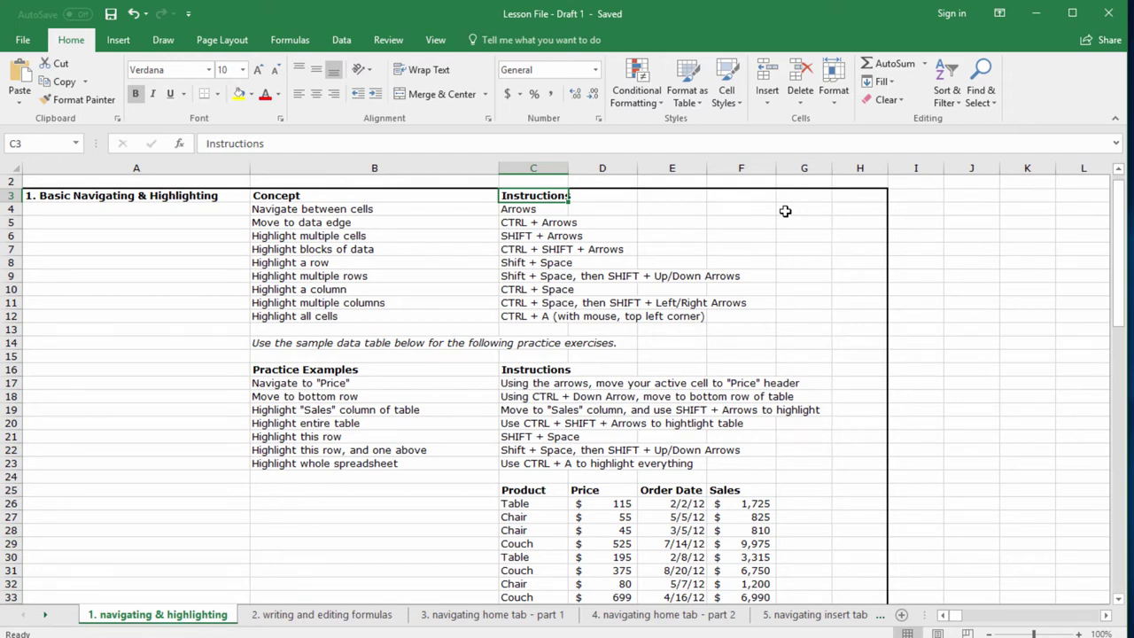
pyautogui.hotkey('ctrl', 'shift', 'Down')
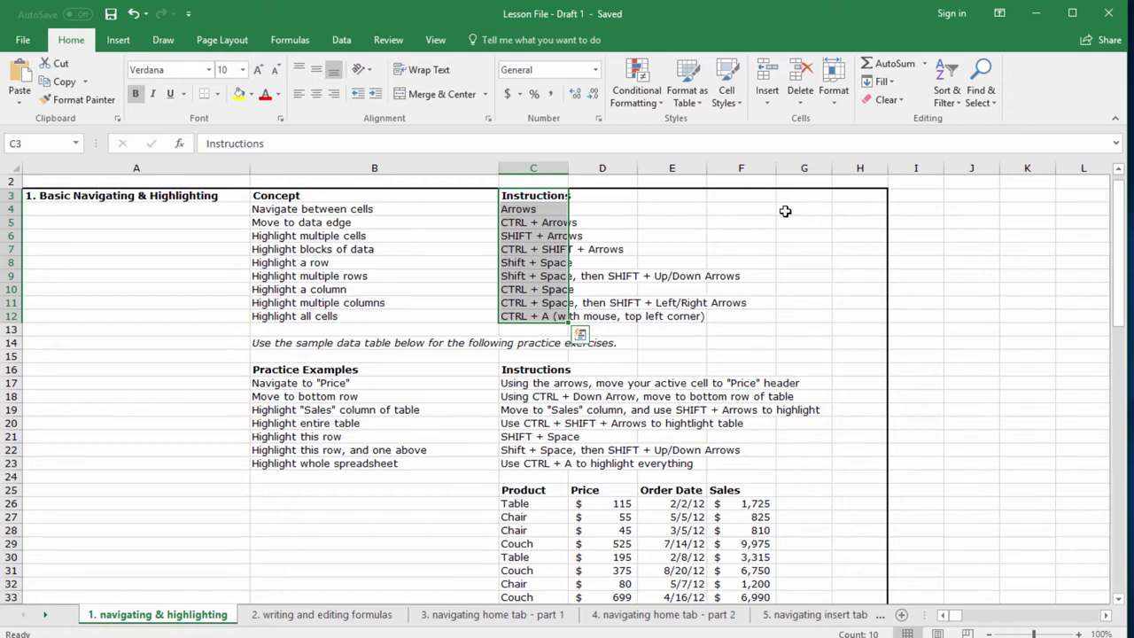
pyautogui.hotkey('shift', 'Left')
pyautogui.hotkey('shift', 'Left')
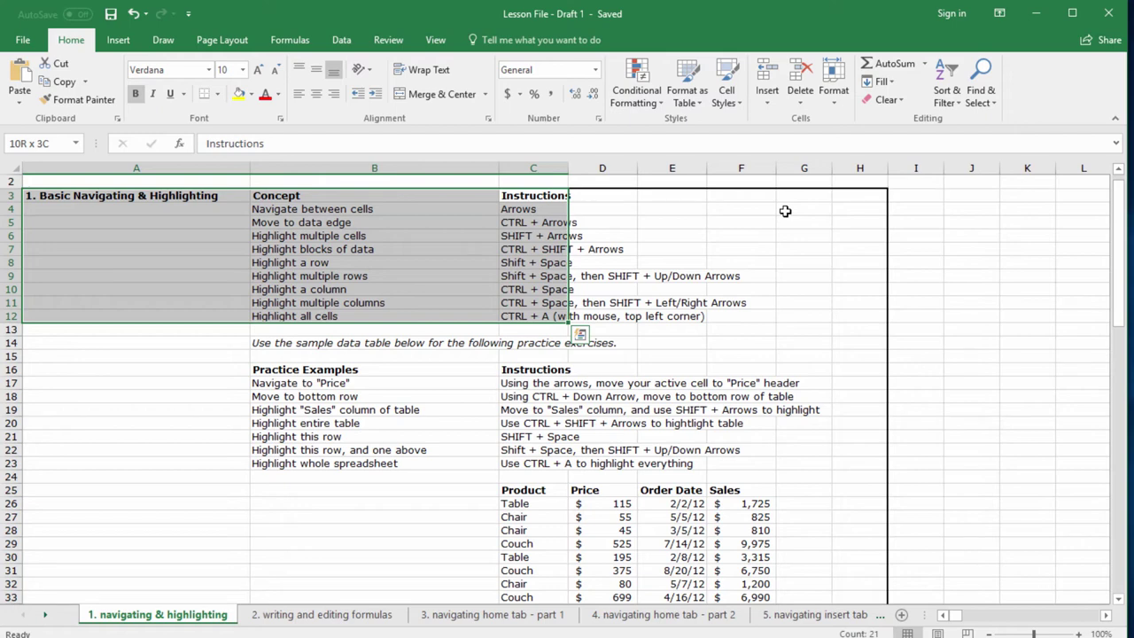
# Clear the highlighted block and move the active cell to the "Highlight a row" concept in B8
pyautogui.press('Down')
pyautogui.press('Down')
pyautogui.press('Down')
pyautogui.press('Down')
pyautogui.press('Down')
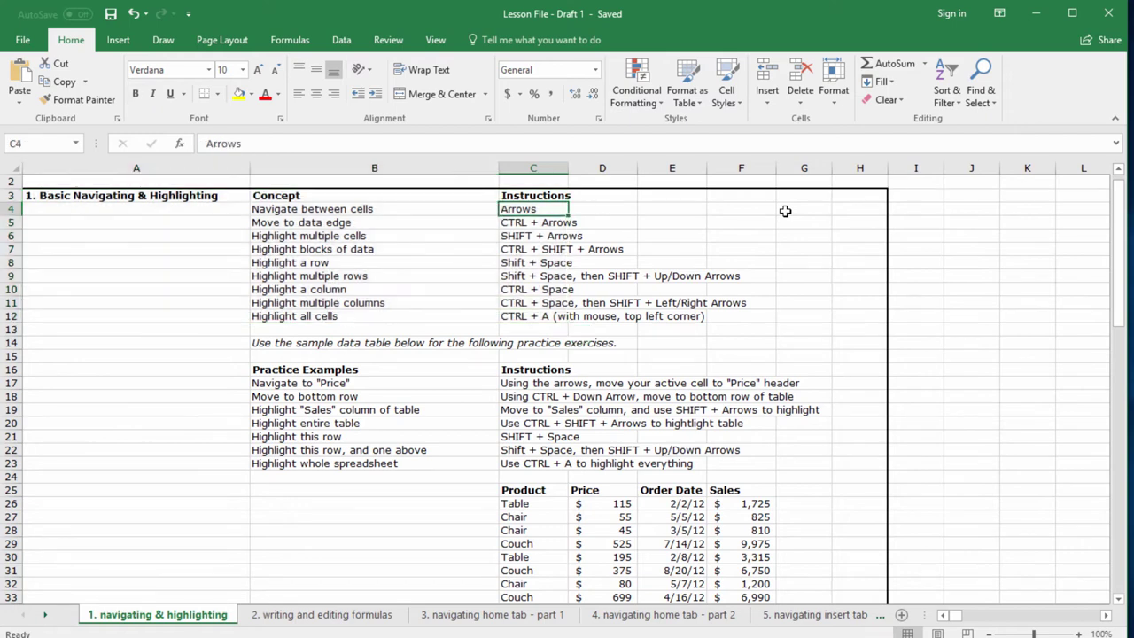
pyautogui.press('Left')
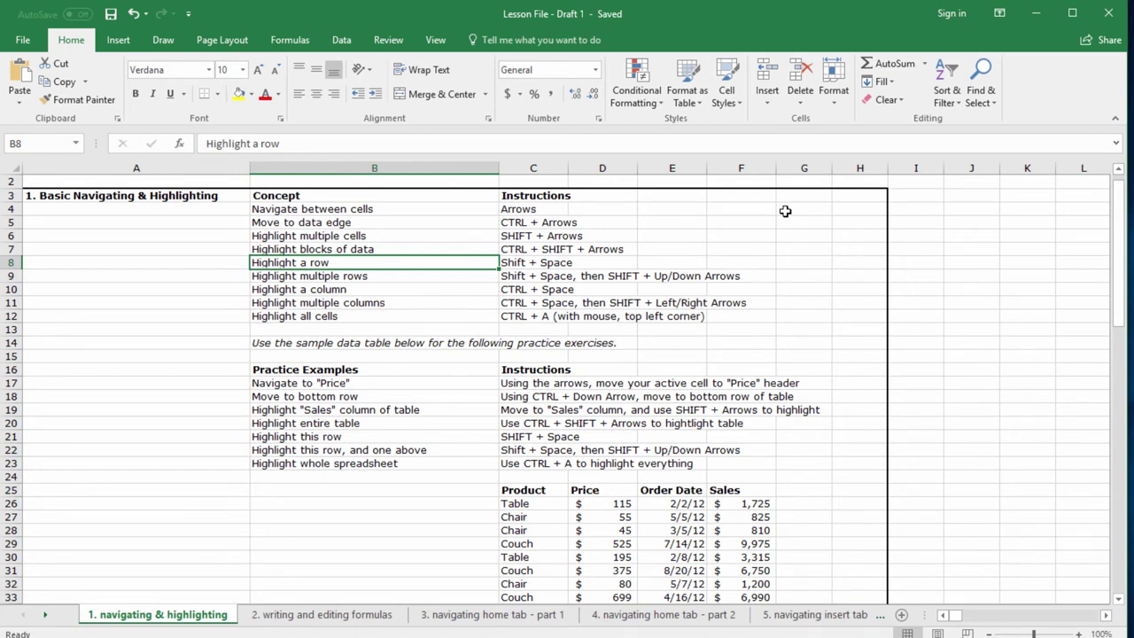
# Highlight row 8, extend and shrink the highlight over the rows above and below it, and finish with rows 8:9 highlighted
pyautogui.hotkey('shift', 'space')
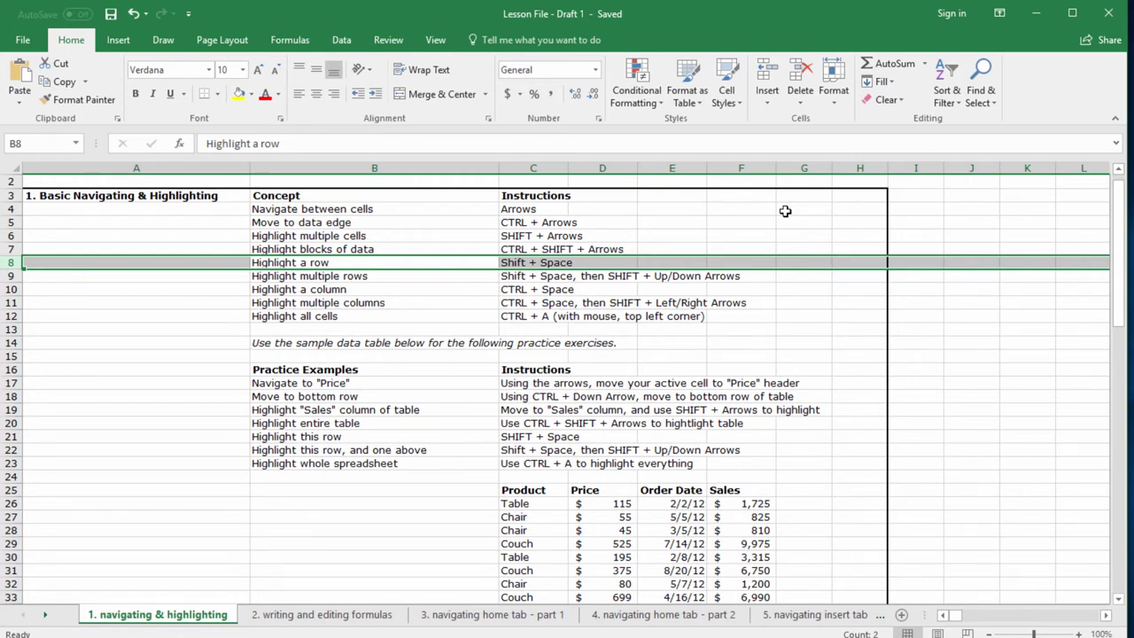
pyautogui.hotkey('shift', 'Up')
pyautogui.hotkey('shift', 'Up')
pyautogui.hotkey('shift', 'Up')
pyautogui.hotkey('shift', 'Down')
pyautogui.hotkey('shift', 'Down')
pyautogui.hotkey('shift', 'Down')
pyautogui.hotkey('shift', 'Down')
pyautogui.hotkey('shift', 'Down')
pyautogui.hotkey('shift', 'Up')
pyautogui.hotkey('shift', 'Up')
pyautogui.hotkey('shift', 'Down')
pyautogui.hotkey('shift', 'Down')
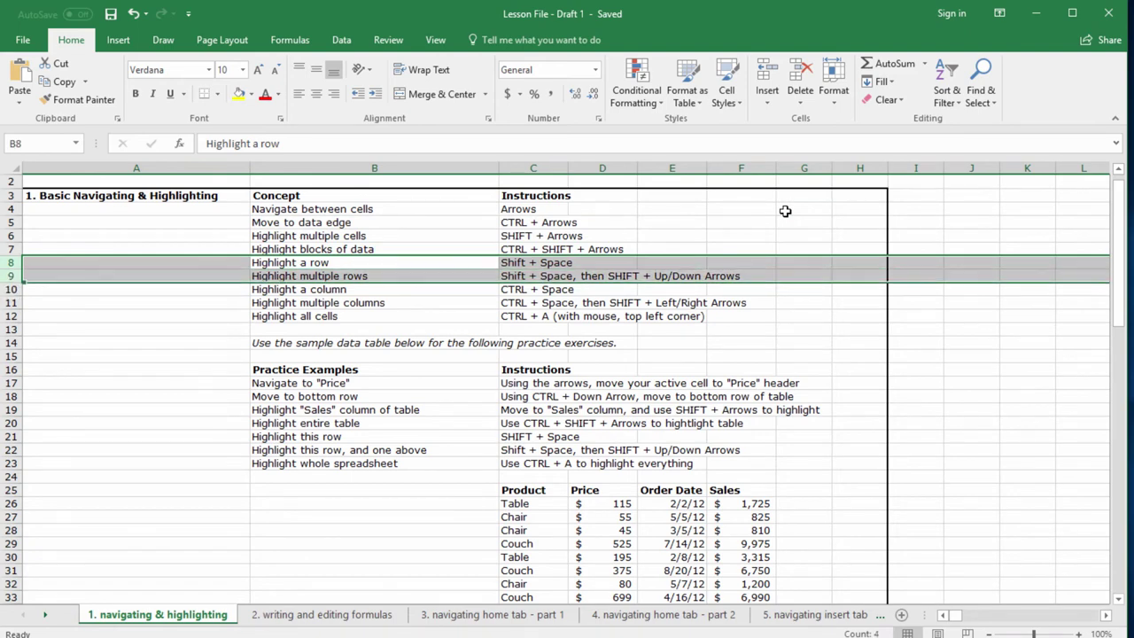
# From B10, highlight column B, extend the highlight over neighbouring columns on both sides, and return to column B alone
pyautogui.press('Down')
pyautogui.press('Down')
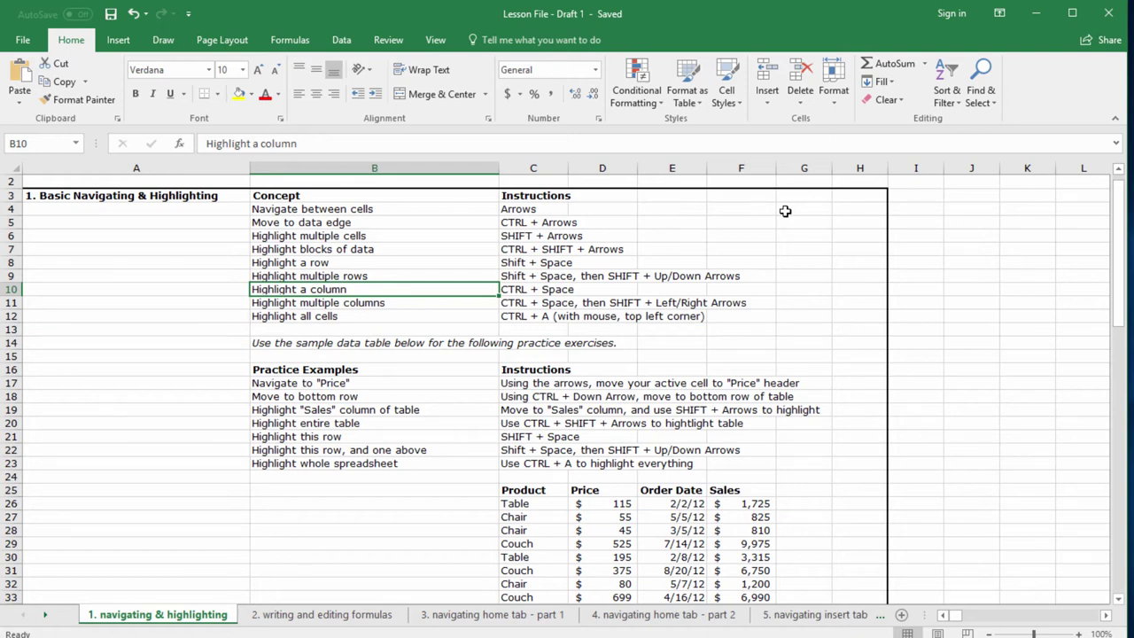
pyautogui.hotkey('ctrl', 'space')
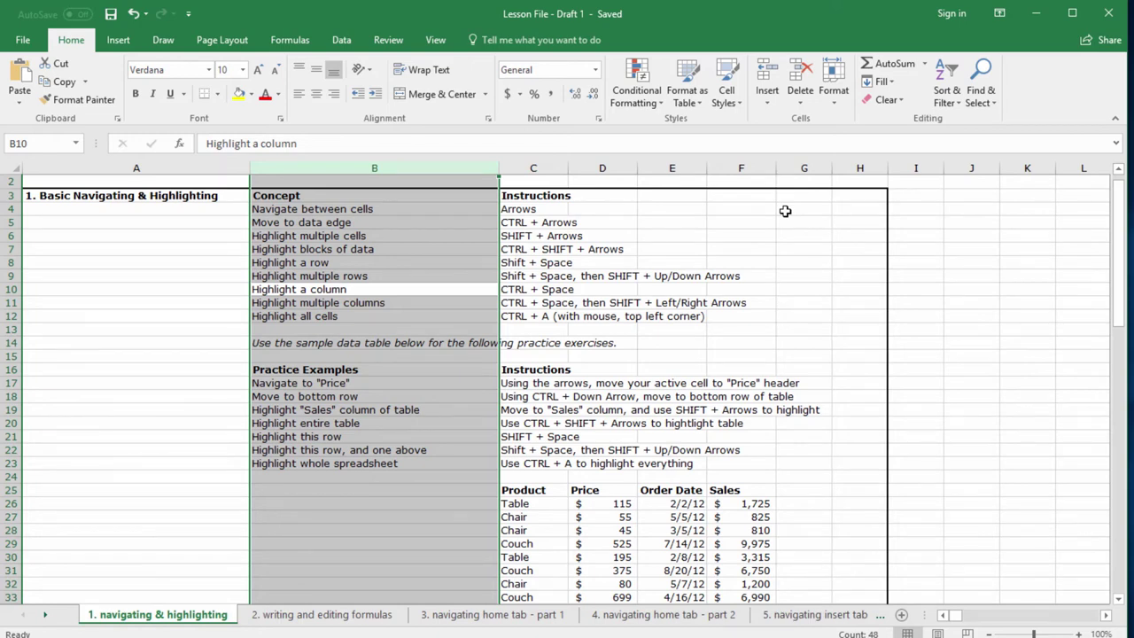
pyautogui.hotkey('shift', 'Right')
pyautogui.hotkey('shift', 'Right')
pyautogui.hotkey('shift', 'Right')
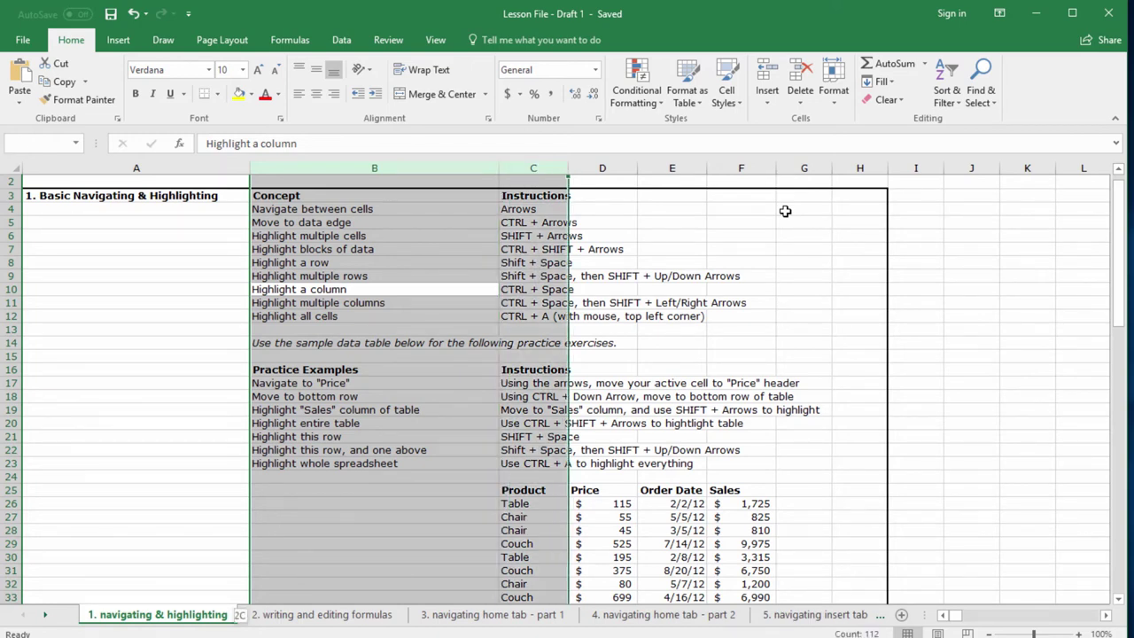
pyautogui.hotkey('shift', 'Left')
pyautogui.hotkey('shift', 'Left')
pyautogui.hotkey('shift', 'Left')
pyautogui.hotkey('shift', 'Left')
pyautogui.hotkey('shift', 'Right')
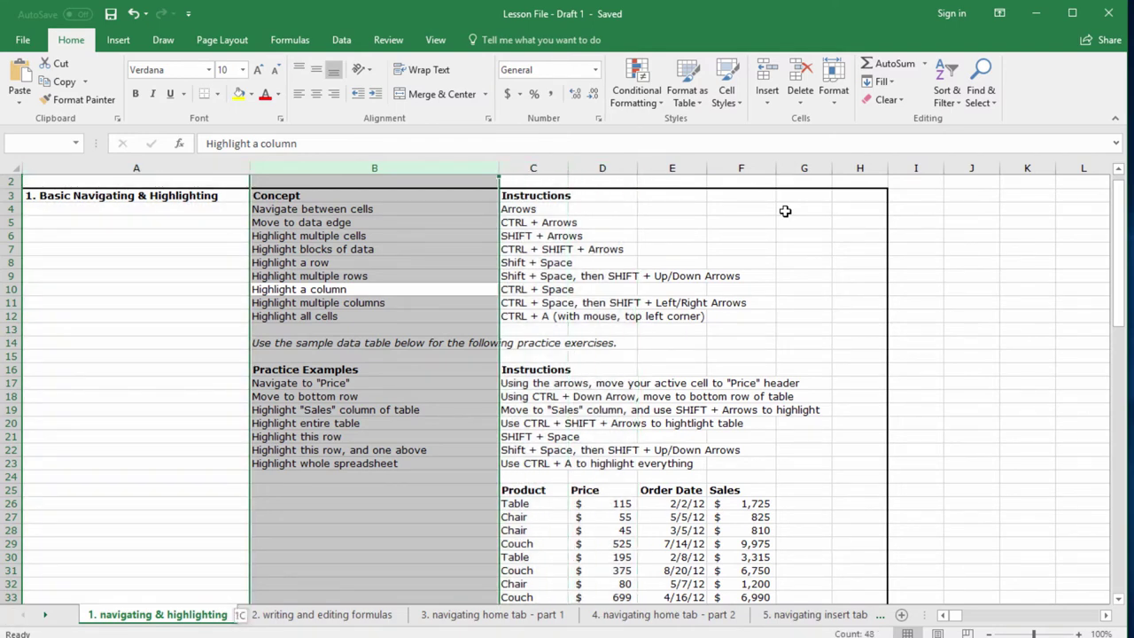
# From B12, highlight the data block A3:C12, expand the highlight to the whole worksheet, and clear it by moving to B13
pyautogui.press('Down')
pyautogui.press('Down')
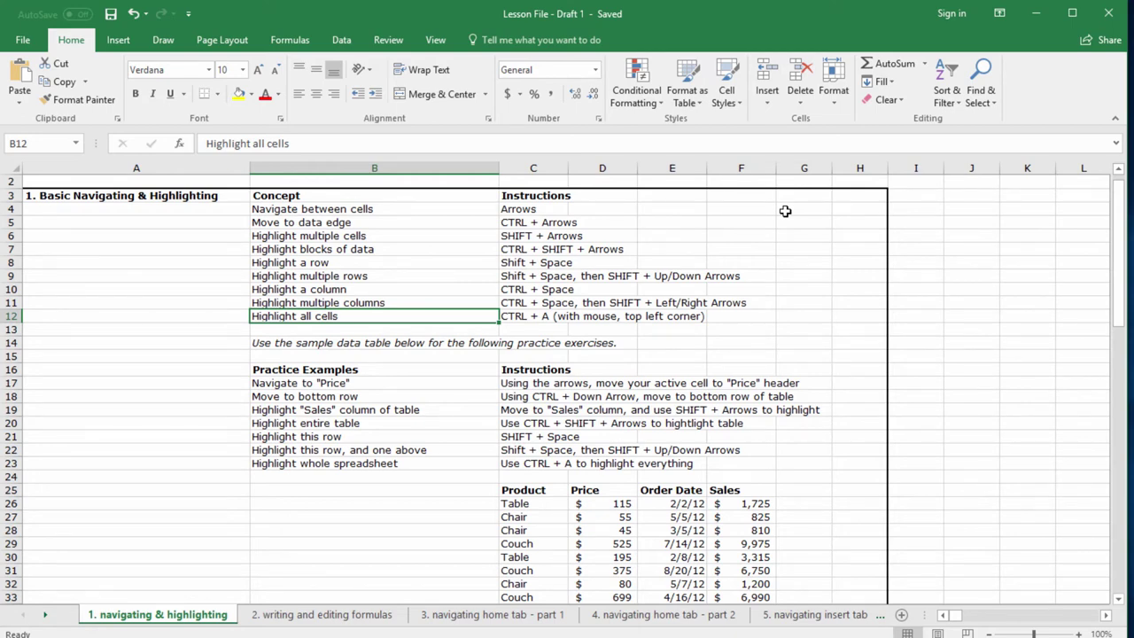
pyautogui.hotkey('ctrl', 'a')
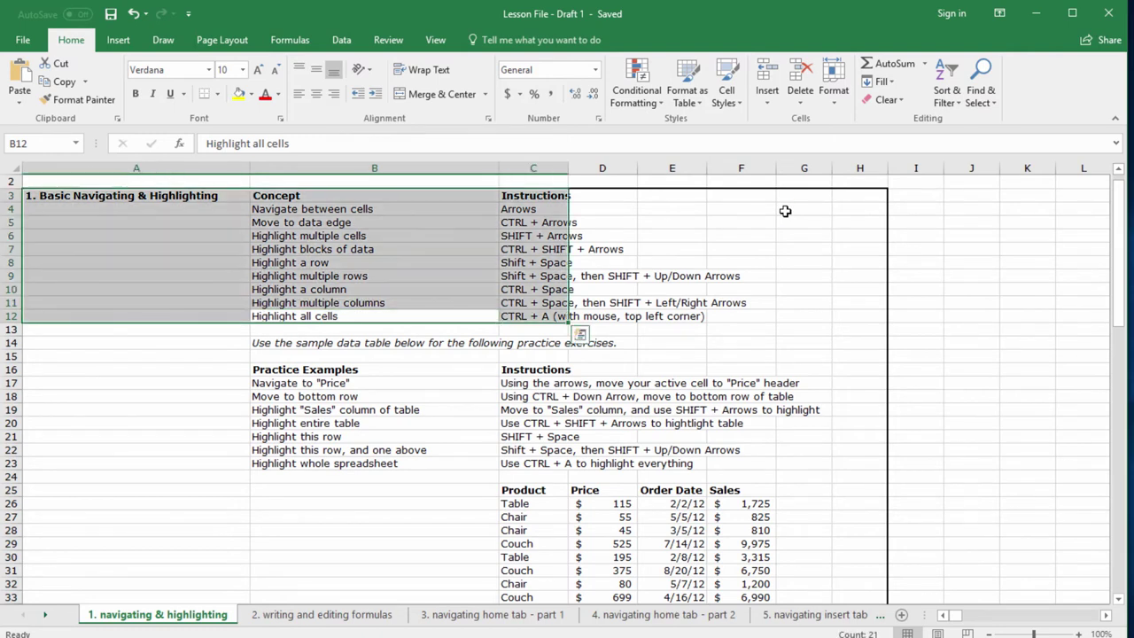
pyautogui.hotkey('ctrl', 'a')
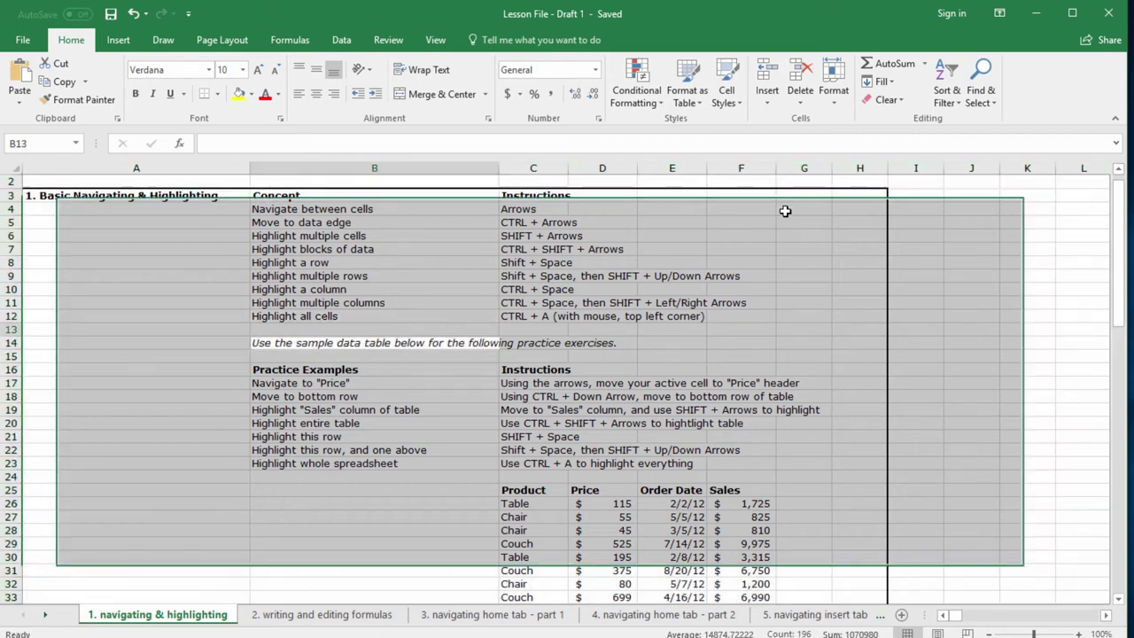
pyautogui.press('Down')
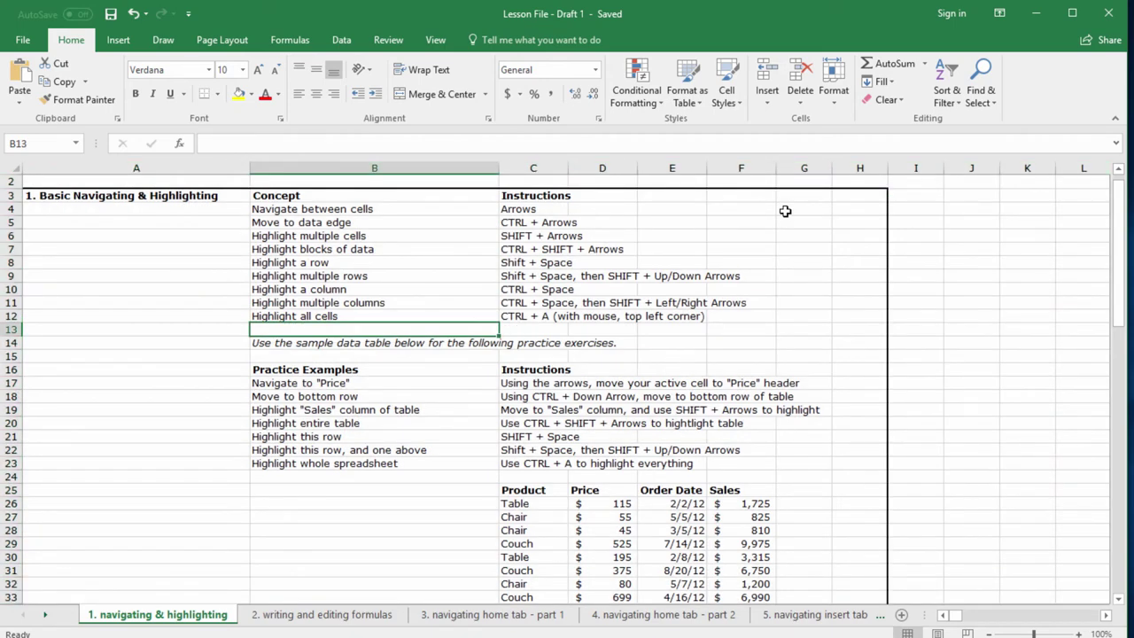
# Highlight all cells with the mouse, and clear the highlight by moving the active cell to the "Concept" header in B3
pyautogui.click(16, 168)
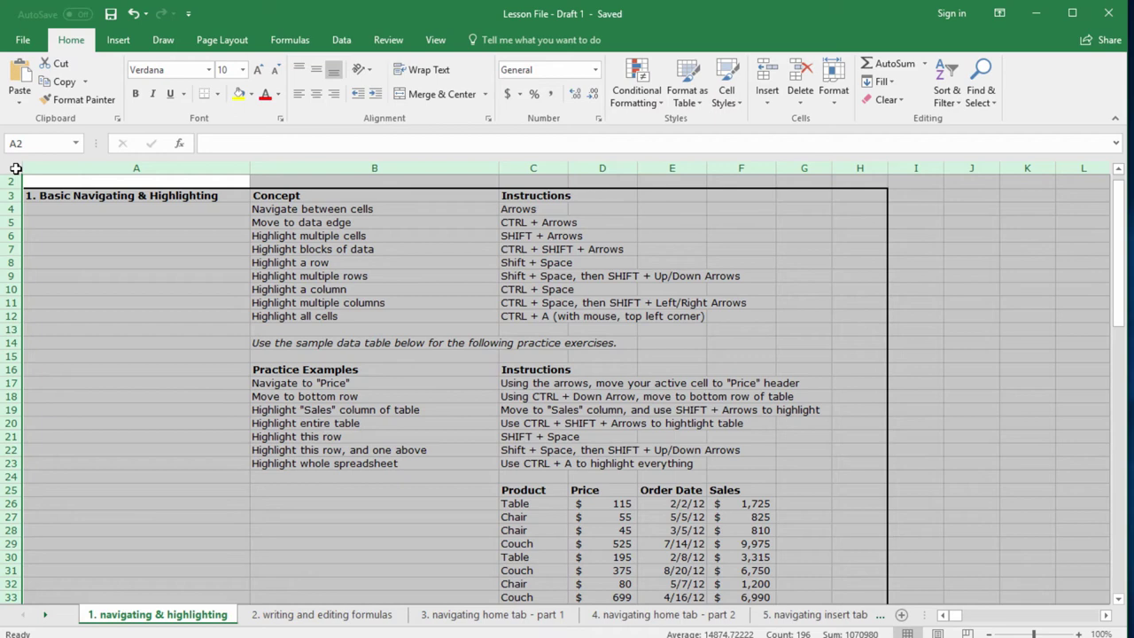
pyautogui.press('Down')
pyautogui.press('Right')
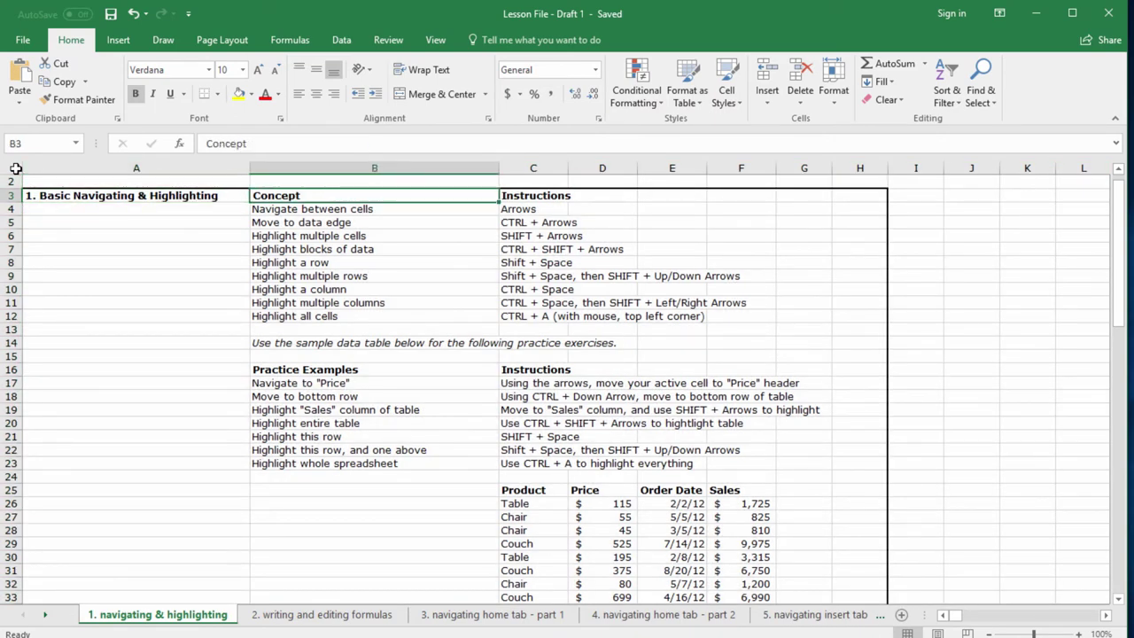
# Move the active cell down column B to the "Navigate to "Price"" practice example in B17
pyautogui.hotkey('ctrl', 'Down')
pyautogui.press('Up')
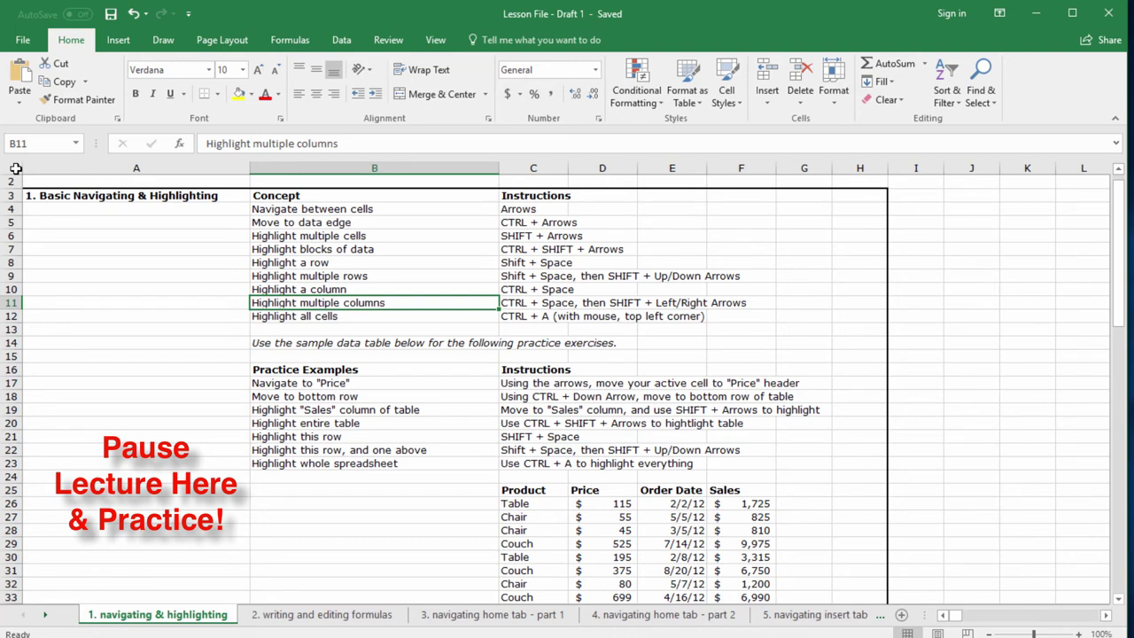
pyautogui.press('Down')
pyautogui.press('Down')
pyautogui.press('Down')
pyautogui.press('Down')
pyautogui.press('Down')
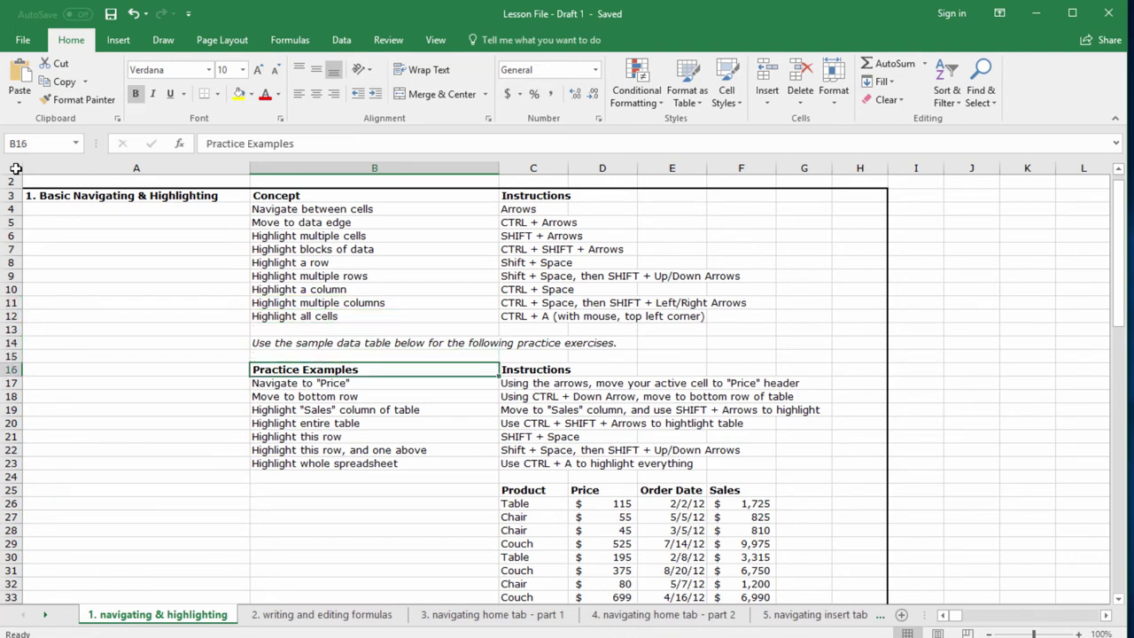
pyautogui.press('Down')
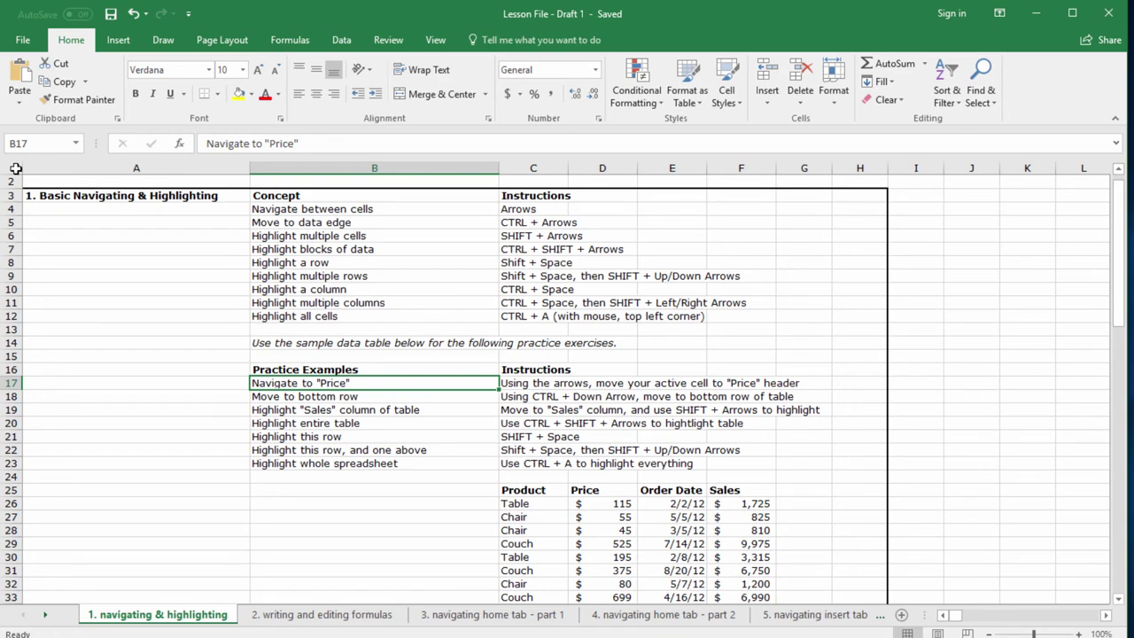
# Move the active cell into column C and jump by data edges to the sample table's bottom Product cell, C37
pyautogui.press('Right')
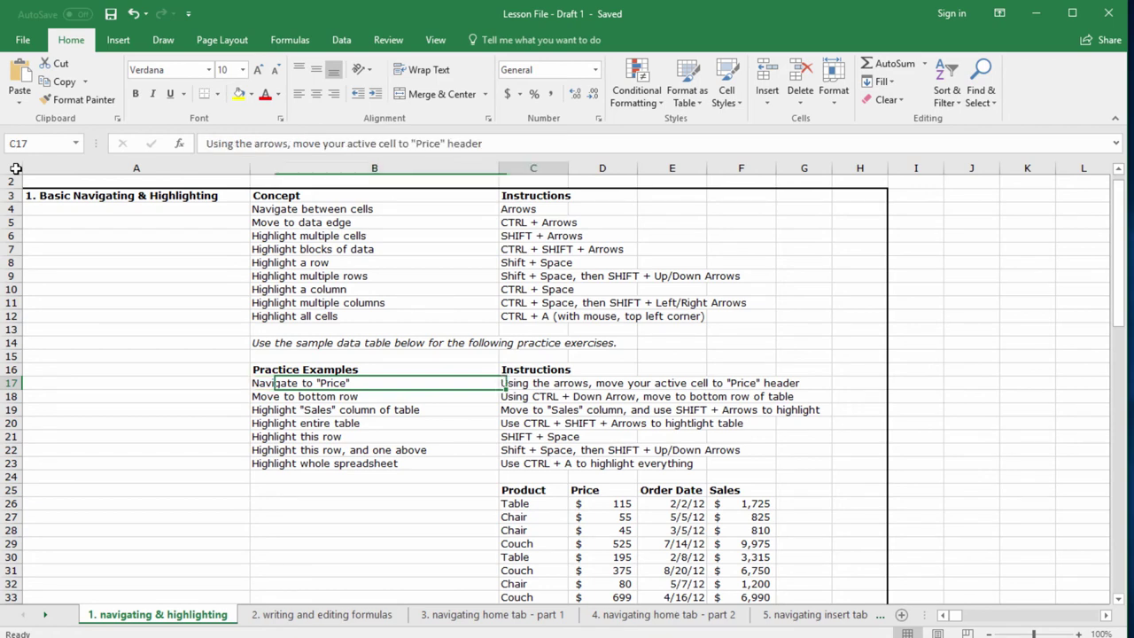
pyautogui.hotkey('ctrl', 'Down')
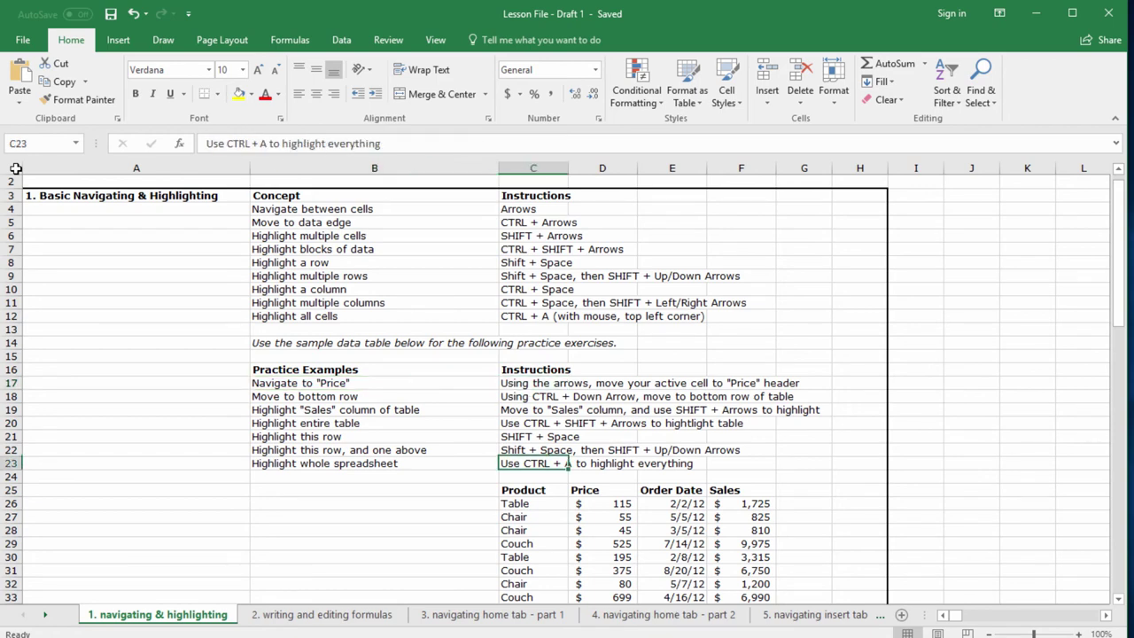
pyautogui.hotkey('ctrl', 'Down')
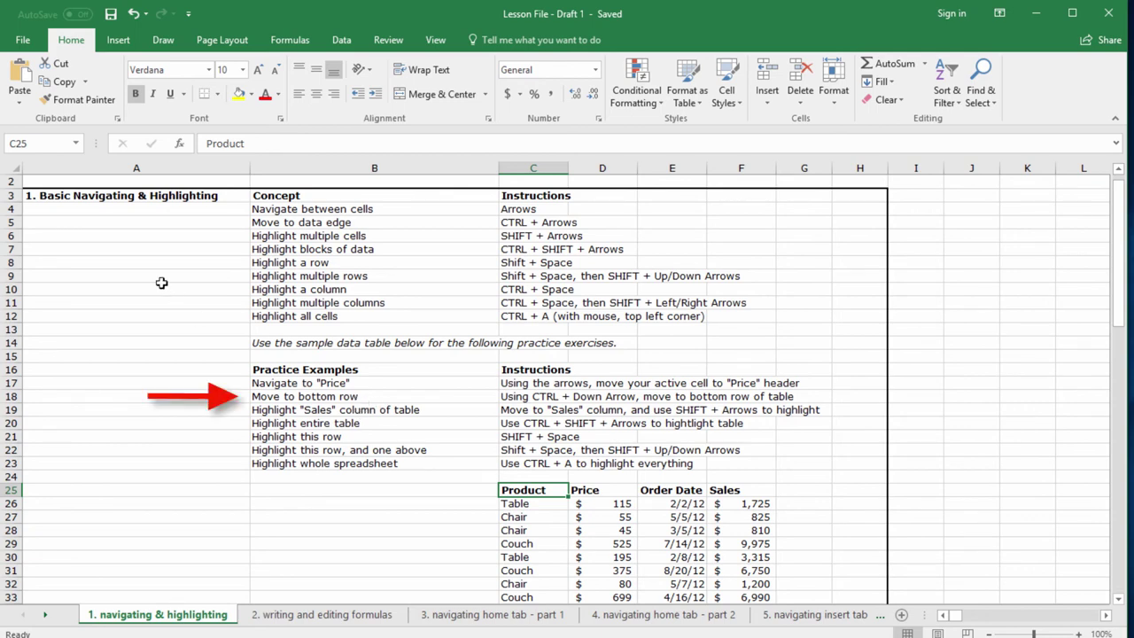
pyautogui.hotkey('ctrl', 'Down')
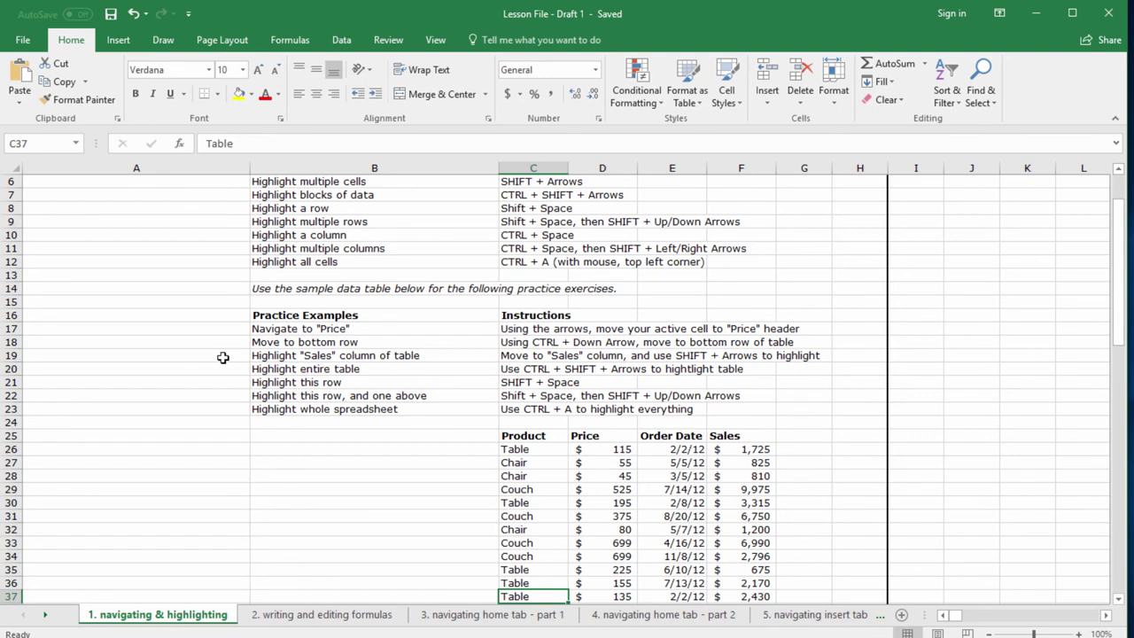
# From the bottom Sales cell F37, highlight the Sales column F25:F37 and extend the highlight to the entire table C25:F37
pyautogui.press('Right')
pyautogui.press('Right')
pyautogui.press('Right')
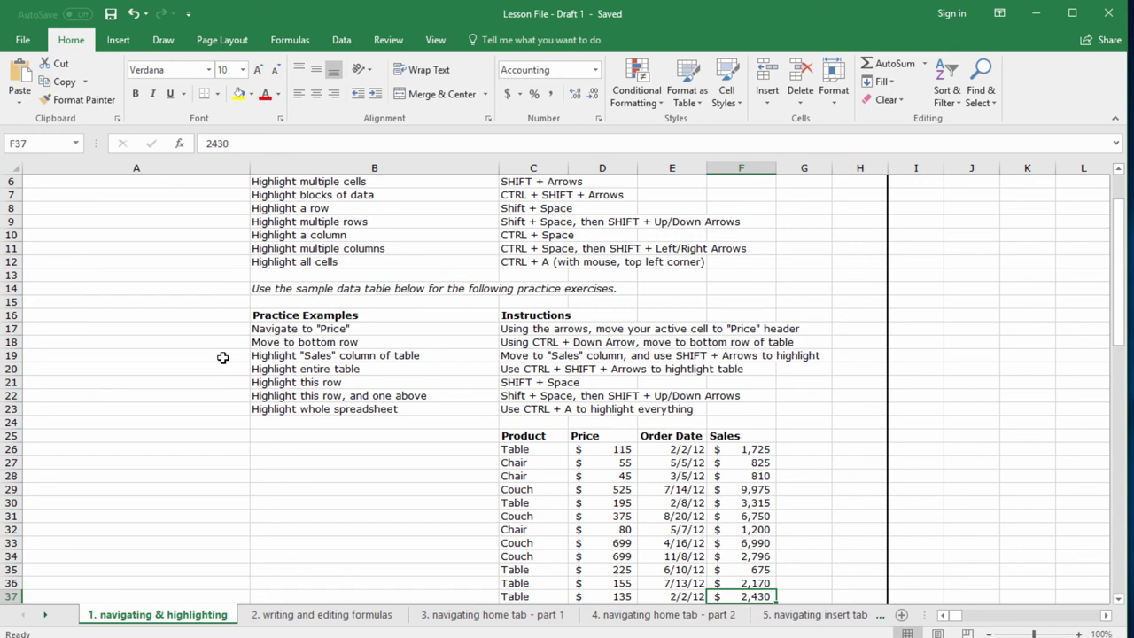
pyautogui.hotkey('ctrl', 'shift', 'Up')
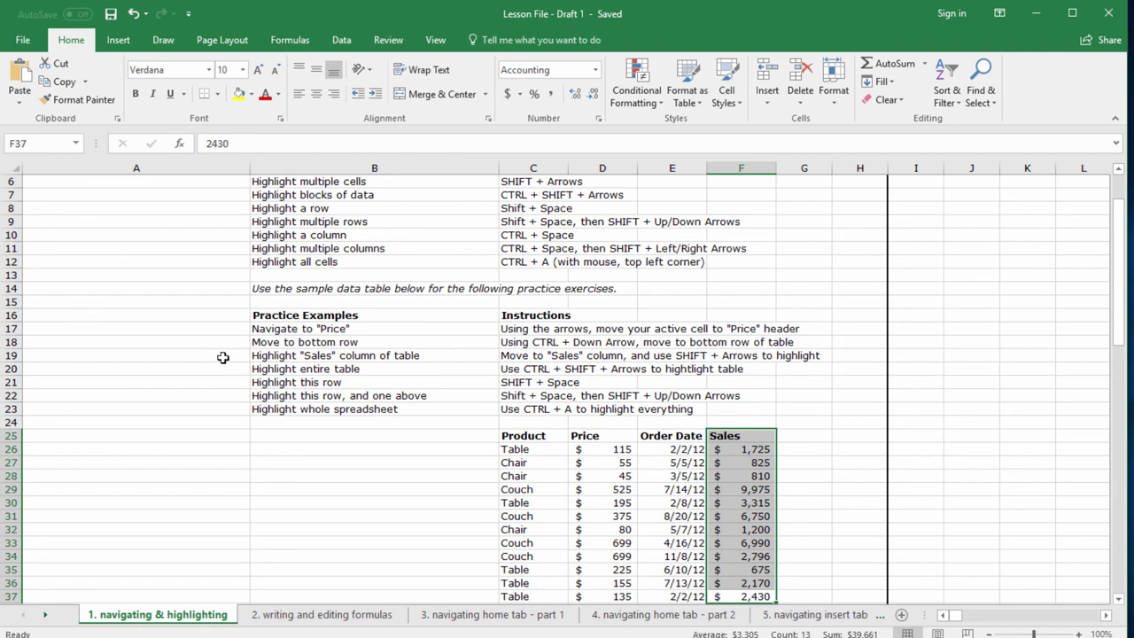
pyautogui.hotkey('ctrl', 'shift', 'Left')
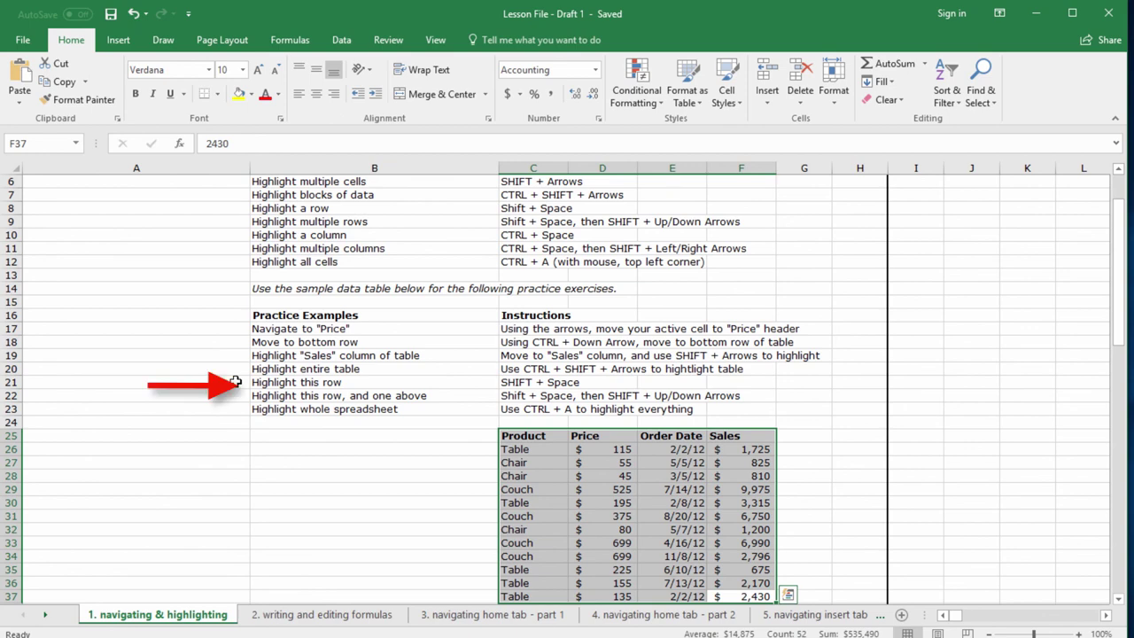
# Clear the table highlight, move the active cell up to F21, and highlight the entire row 21
pyautogui.press('Up')
pyautogui.hotkey('ctrl', 'Up')
pyautogui.press('Up')
pyautogui.press('Up')
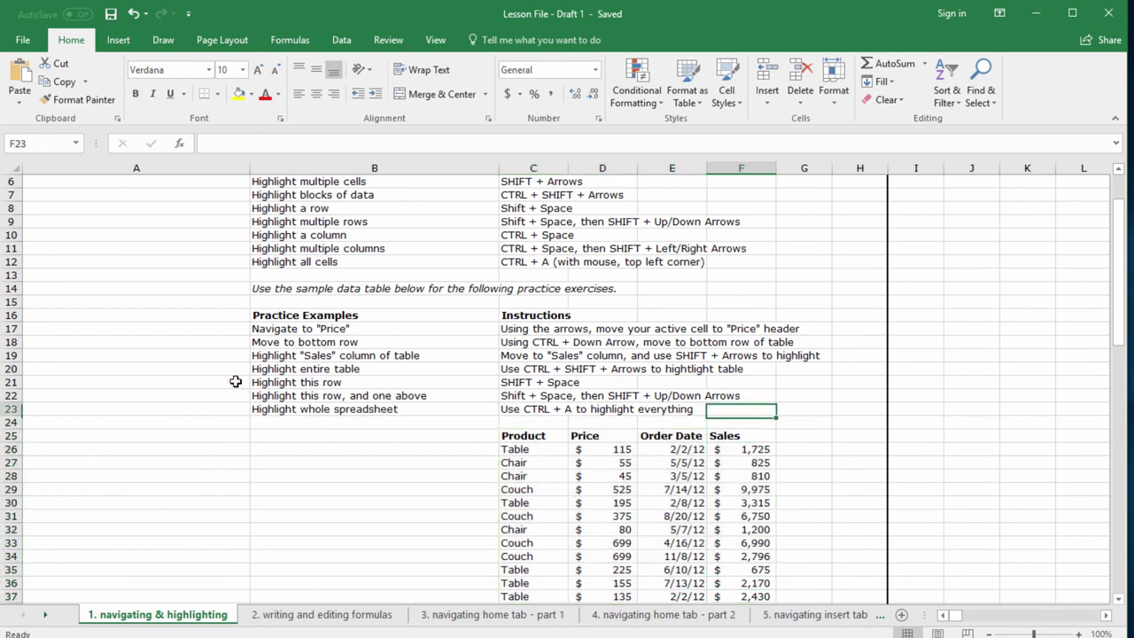
pyautogui.press('Up')
pyautogui.press('Up')
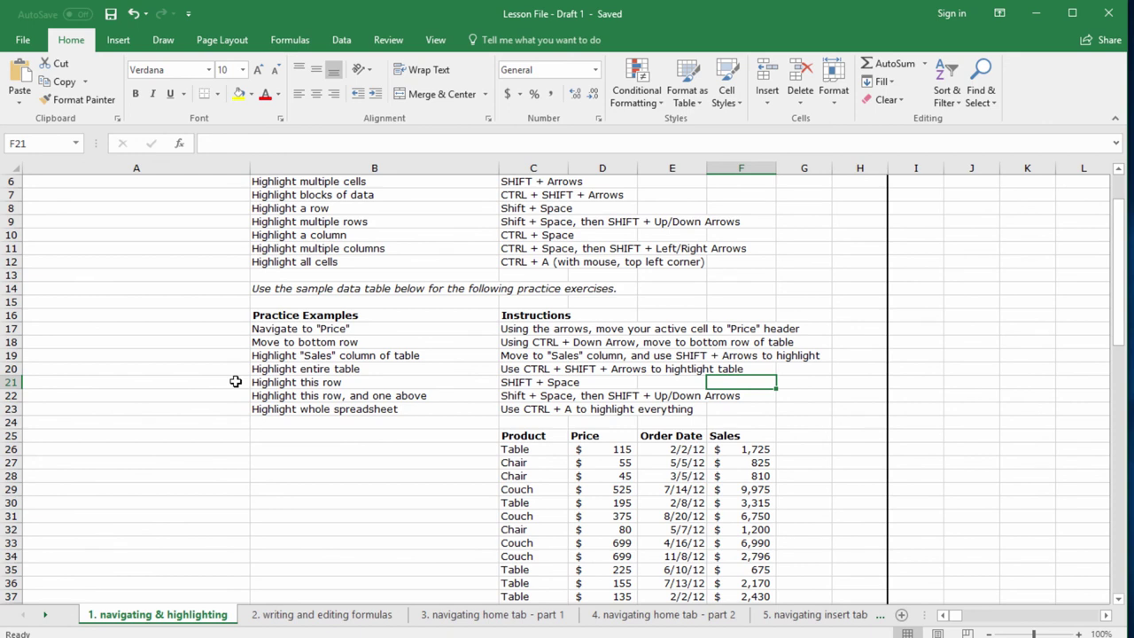
pyautogui.hotkey('shift', 'space')
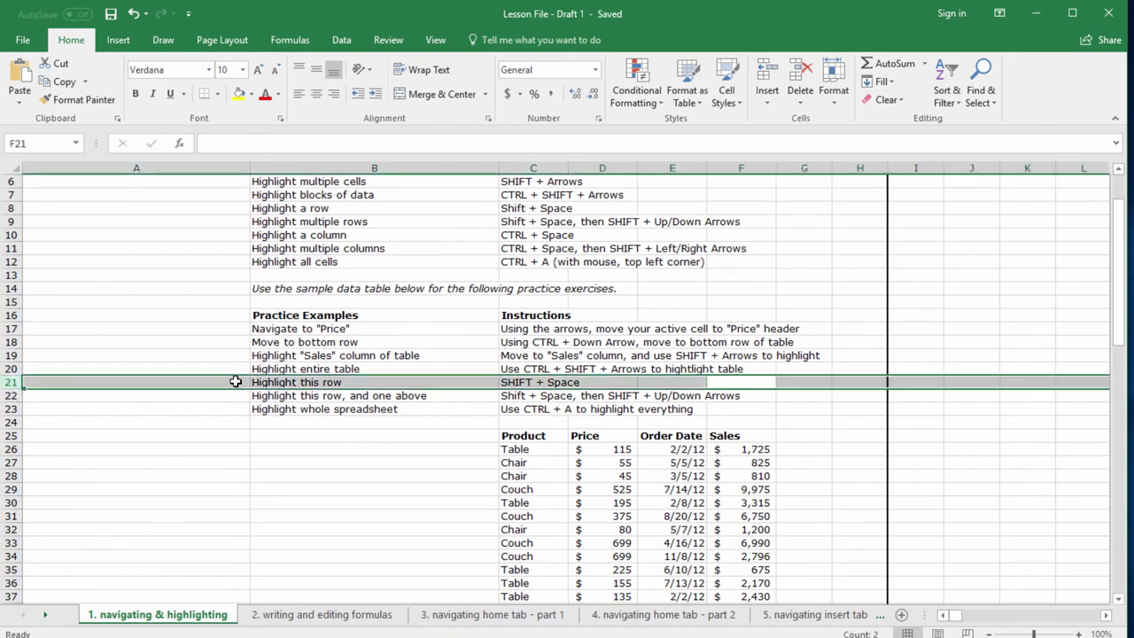
# From F22, highlight row 22 together with the row above it
pyautogui.press('Down')
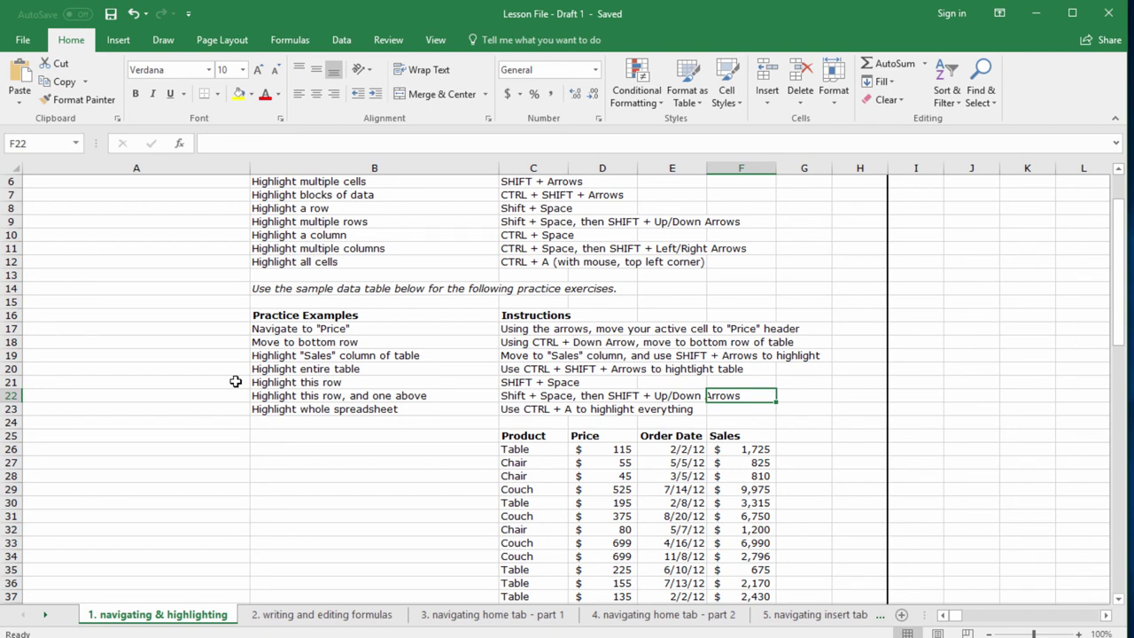
pyautogui.hotkey('shift', 'space')
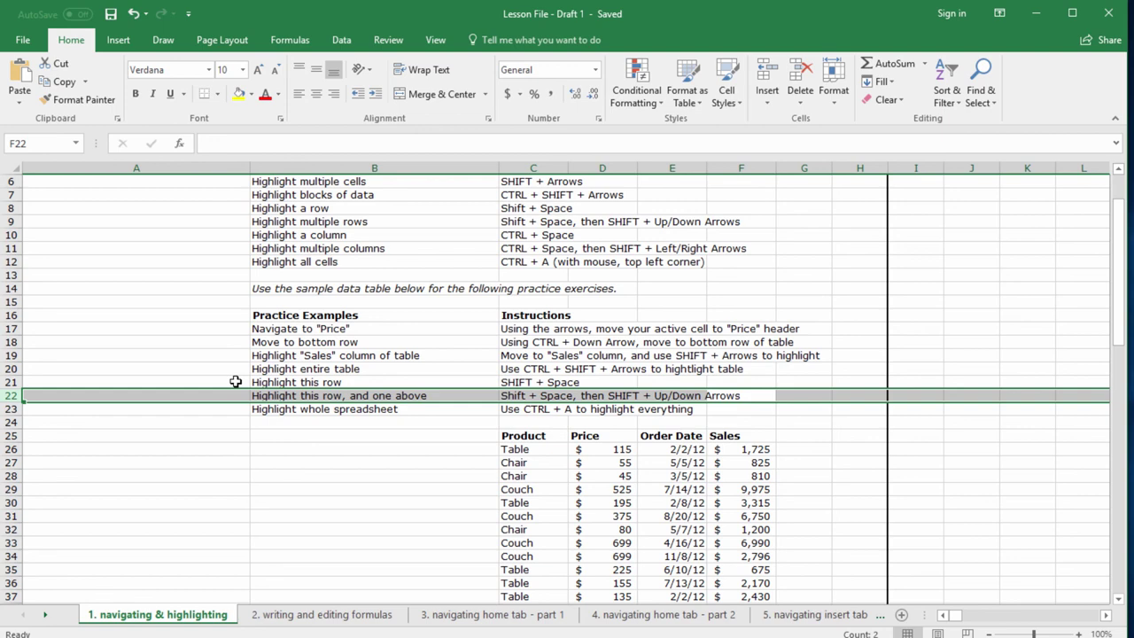
pyautogui.hotkey('shift', 'Up')
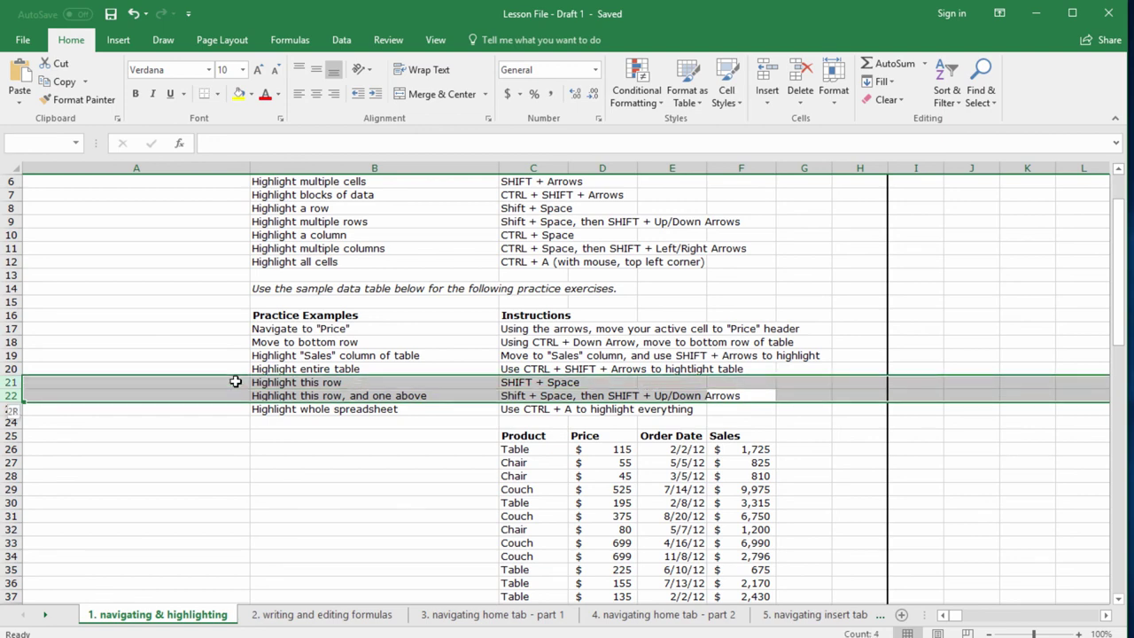
# From the "Highlight whole spreadsheet" example in B23, highlight the block B16:C23 and expand the highlight to the whole worksheet
pyautogui.press('Left')
pyautogui.press('Left')
pyautogui.press('Left')
pyautogui.press('Left')
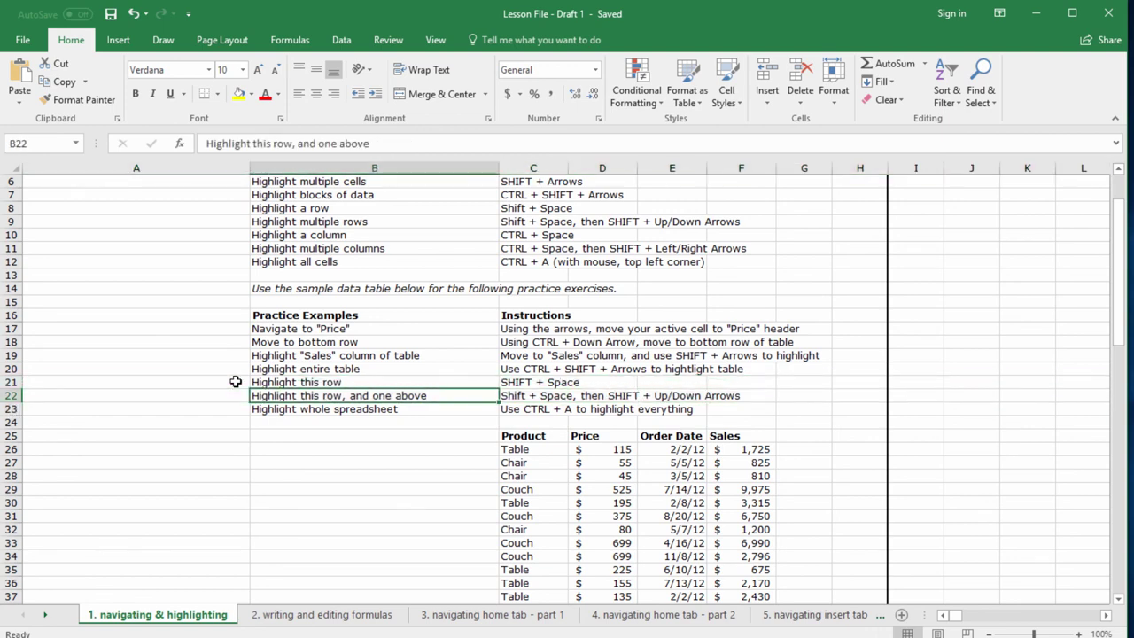
pyautogui.press('Down')
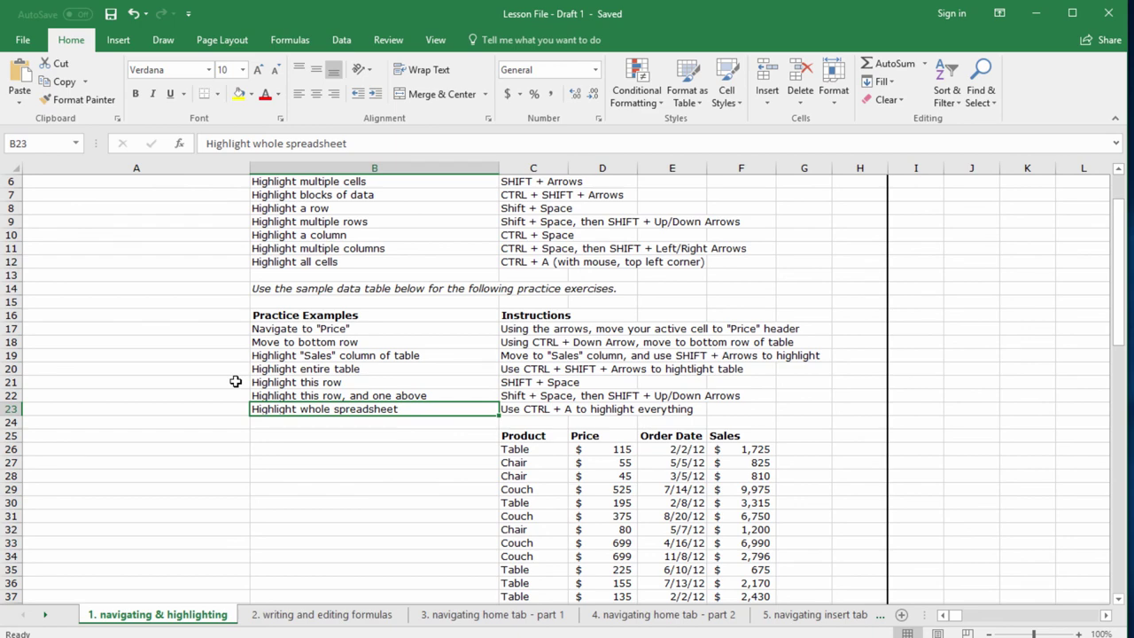
pyautogui.hotkey('ctrl', 'a')
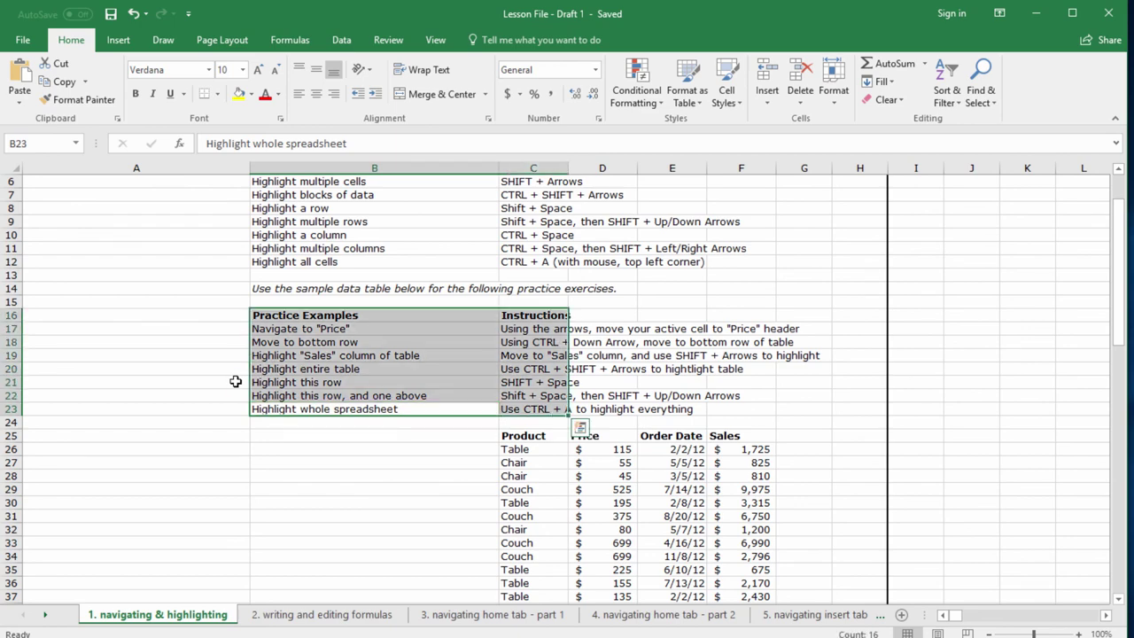
pyautogui.hotkey('ctrl', 'a')
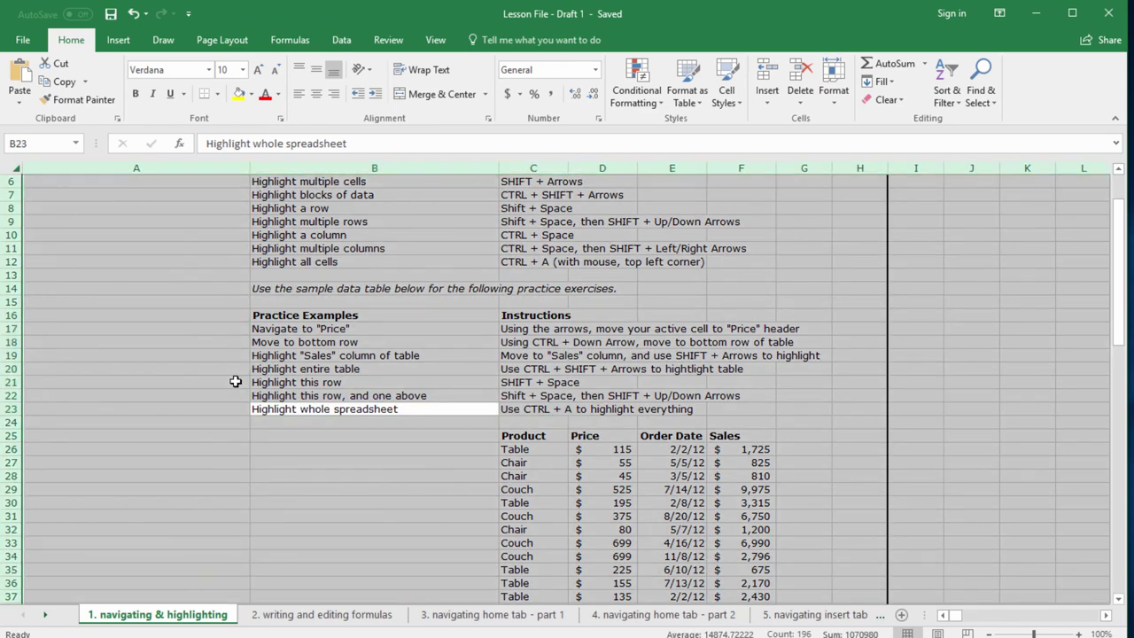